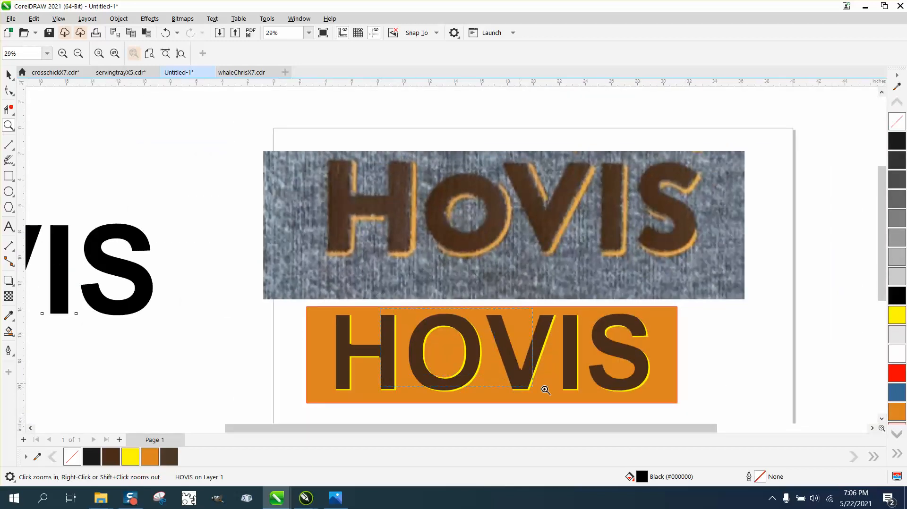
- Remove the fill from the black HOVIS text and give it a dark grey outline
{"action": "scroll", "coordinate": [542, 389], "scroll_direction": "up", "scroll_amount": 5}
{"action": "scroll", "coordinate": [477, 314], "scroll_direction": "down", "scroll_amount": 2}
{"action": "scroll", "coordinate": [491, 294], "scroll_direction": "down", "scroll_amount": 5}
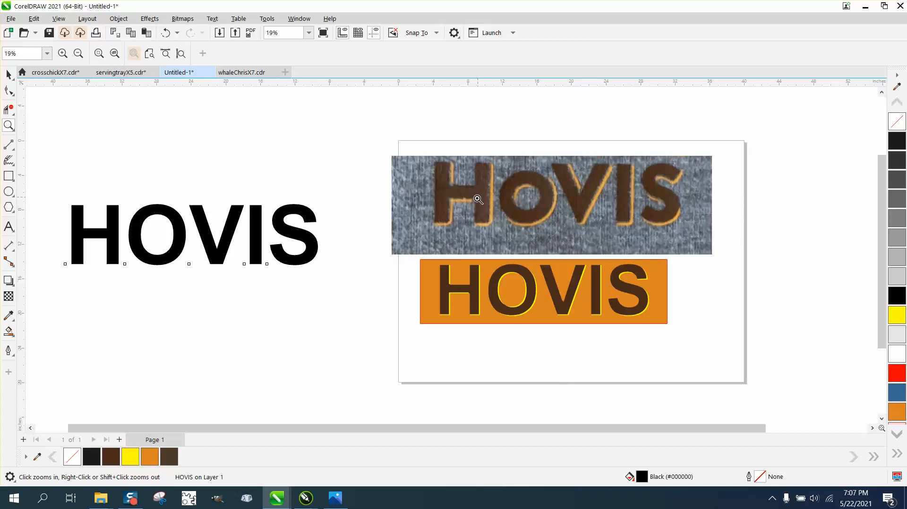
{"action": "left_click", "coordinate": [8, 77]}
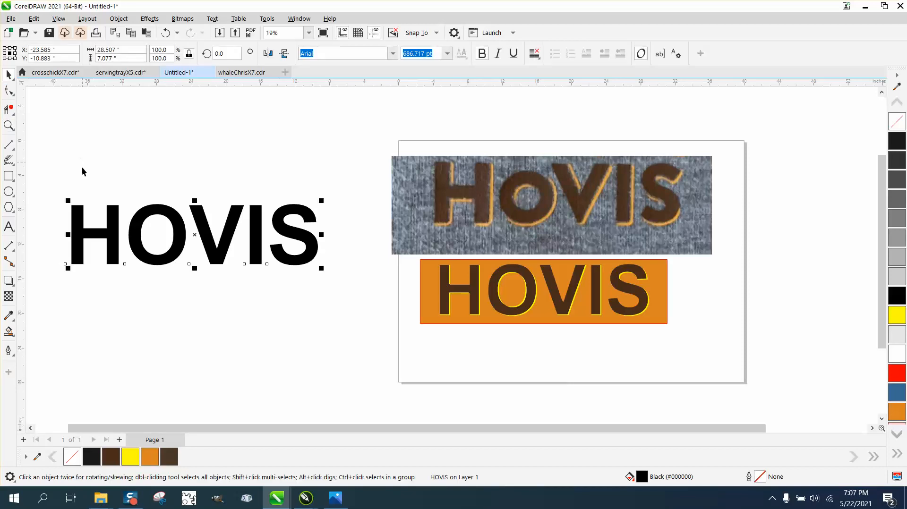
{"action": "left_click_drag", "start_coordinate": [366, 323], "coordinate": [372, 318]}
{"action": "left_click", "coordinate": [898, 126]}
{"action": "right_click", "coordinate": [898, 150]}
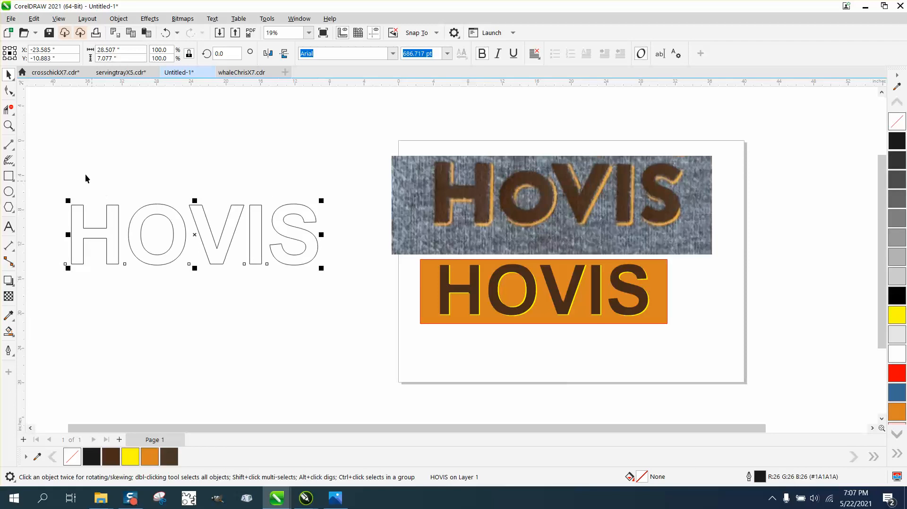
{"action": "key", "text": "z"}
{"action": "left_click_drag", "start_coordinate": [52, 182], "coordinate": [360, 286]}
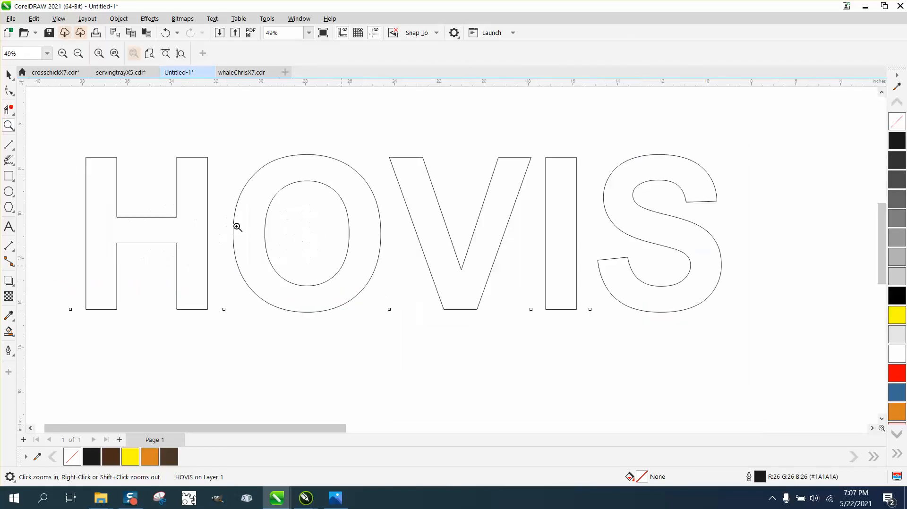
{"action": "left_click", "coordinate": [9, 74]}
{"action": "left_click", "coordinate": [161, 112]}
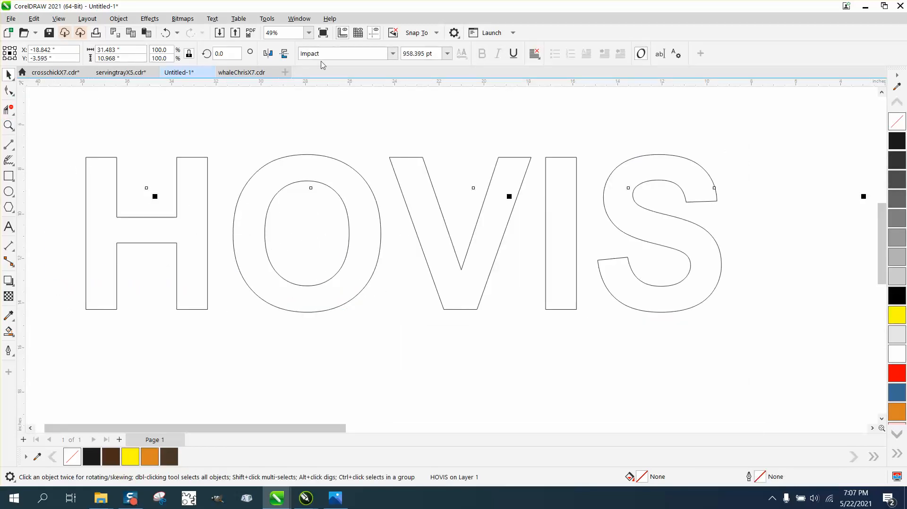
{"action": "left_click", "coordinate": [311, 157]}
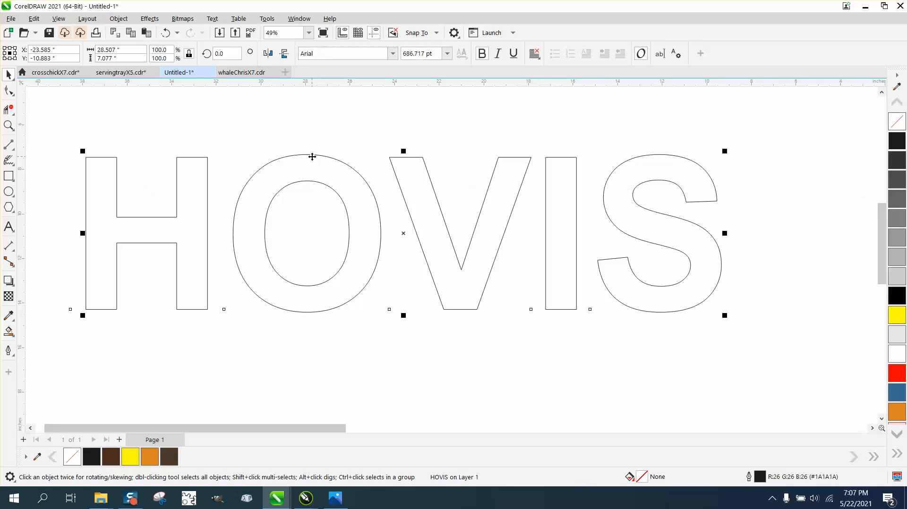
{"action": "left_click", "coordinate": [292, 126]}
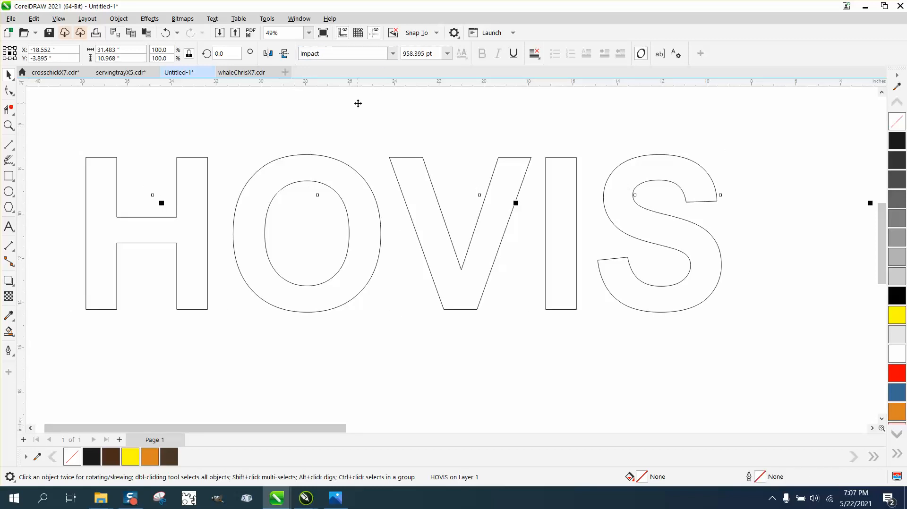
{"action": "scroll", "coordinate": [231, 156], "scroll_direction": "down", "scroll_amount": 2}
{"action": "left_click", "coordinate": [84, 144]}
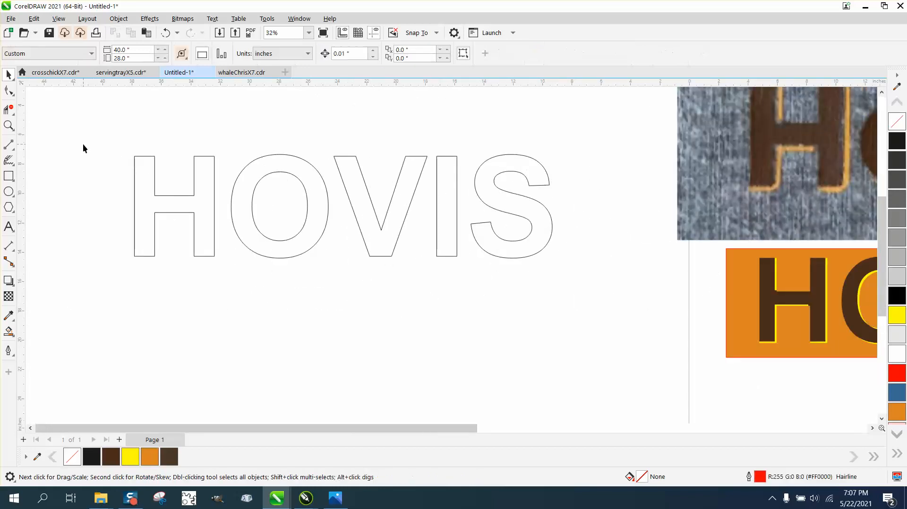
{"action": "scroll", "coordinate": [321, 113], "scroll_direction": "down", "scroll_amount": 1}
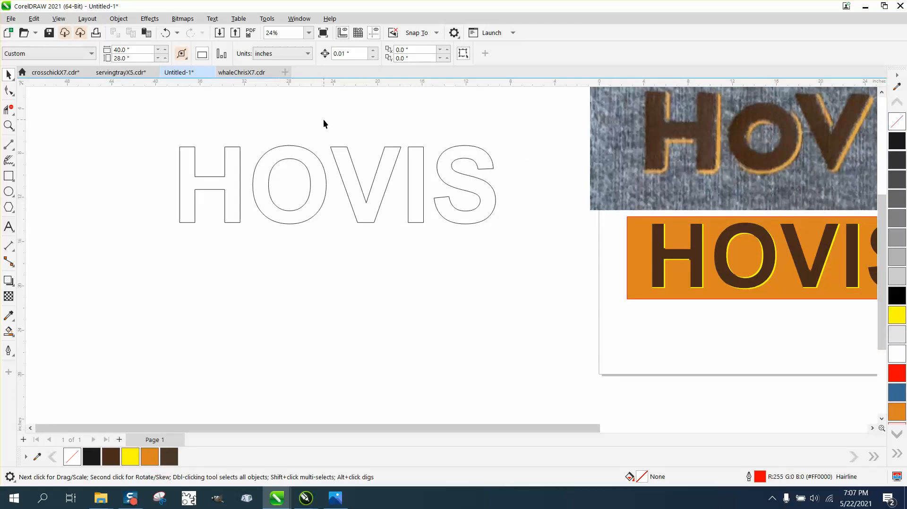
{"action": "left_click", "coordinate": [269, 203]}
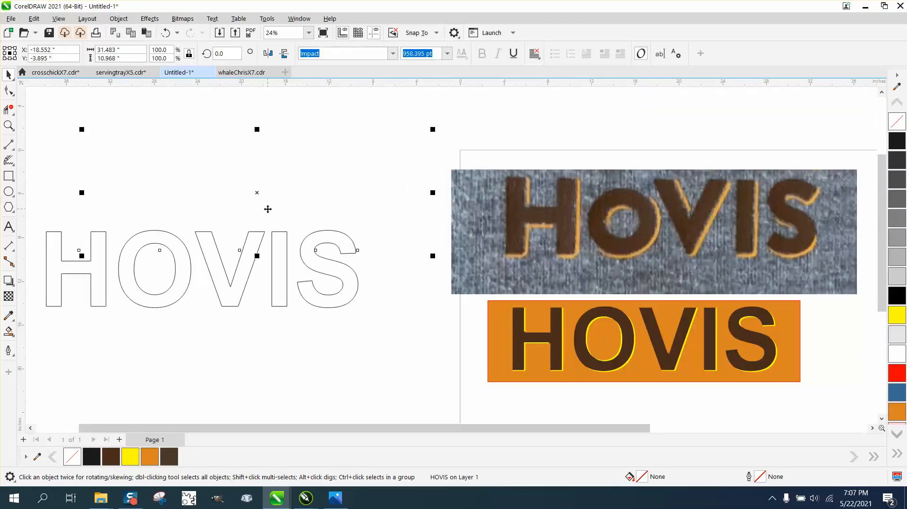
{"action": "key", "text": "Escape"}
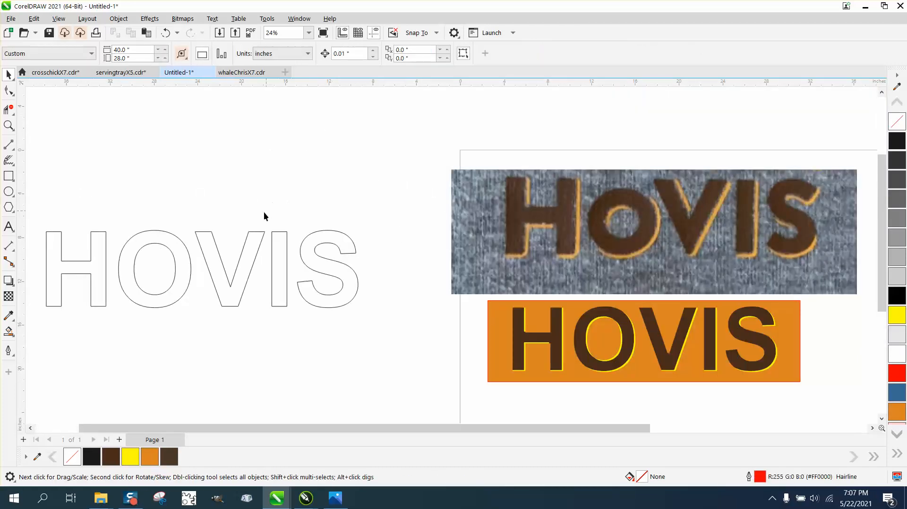
{"action": "left_click", "coordinate": [263, 236]}
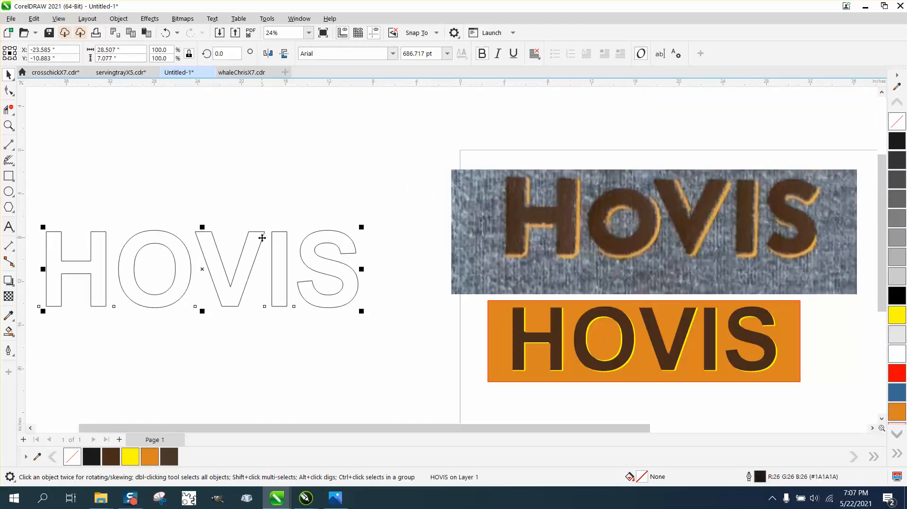
{"action": "left_click", "coordinate": [284, 187]}
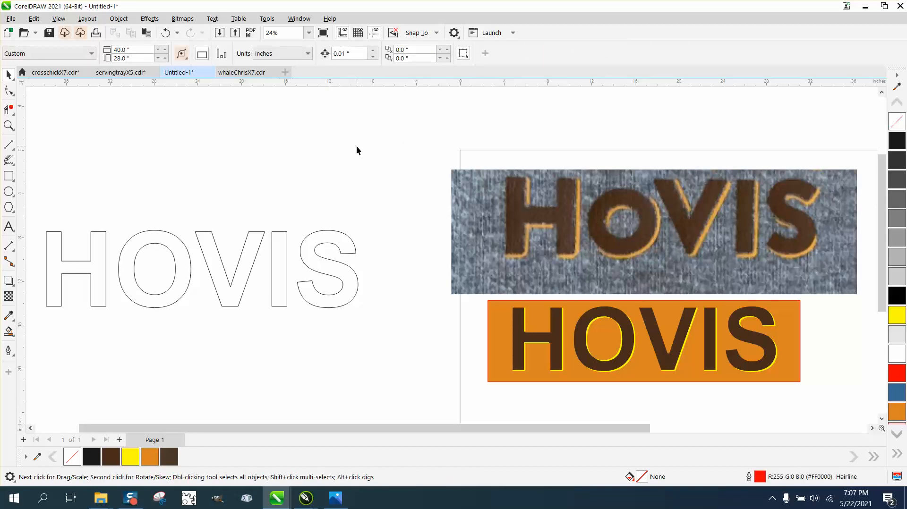
{"action": "left_click", "coordinate": [314, 235]}
{"action": "left_click", "coordinate": [307, 205]}
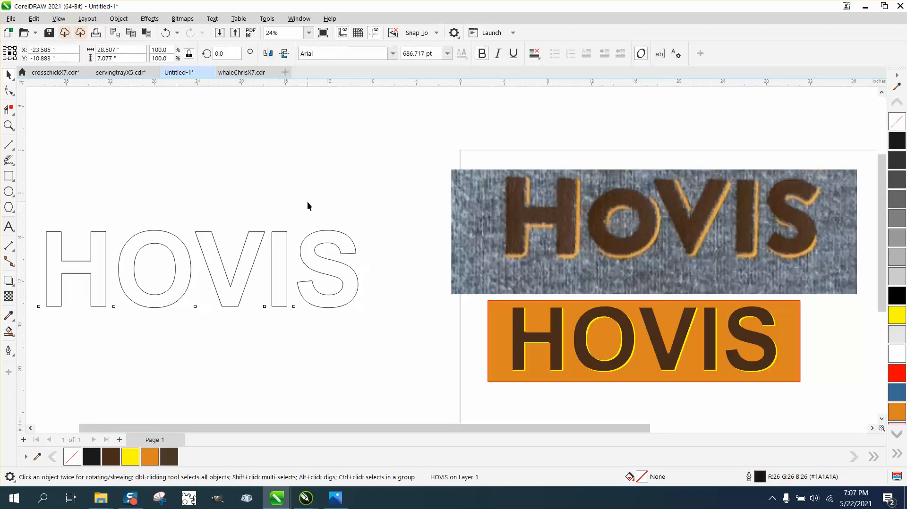
{"action": "left_click", "coordinate": [367, 248]}
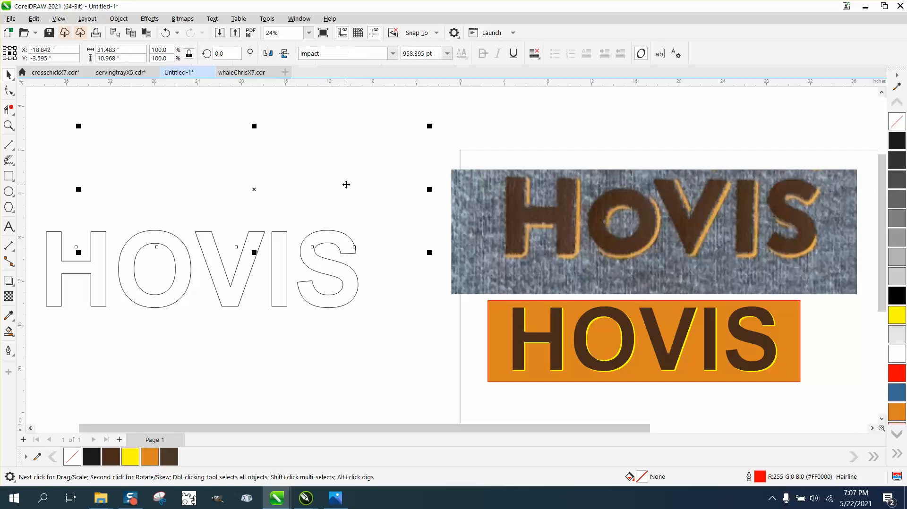
{"action": "left_click", "coordinate": [361, 170]}
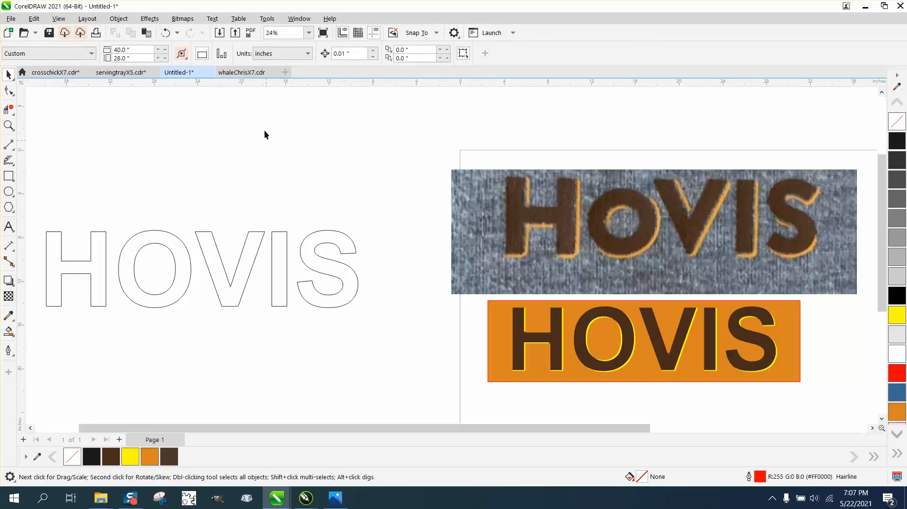
- Set the nudge distance to 8 inches and place a duplicate of the outlined HOVIS text that far above the original
{"action": "type", "text": "8"}
{"action": "left_click", "coordinate": [239, 269]}
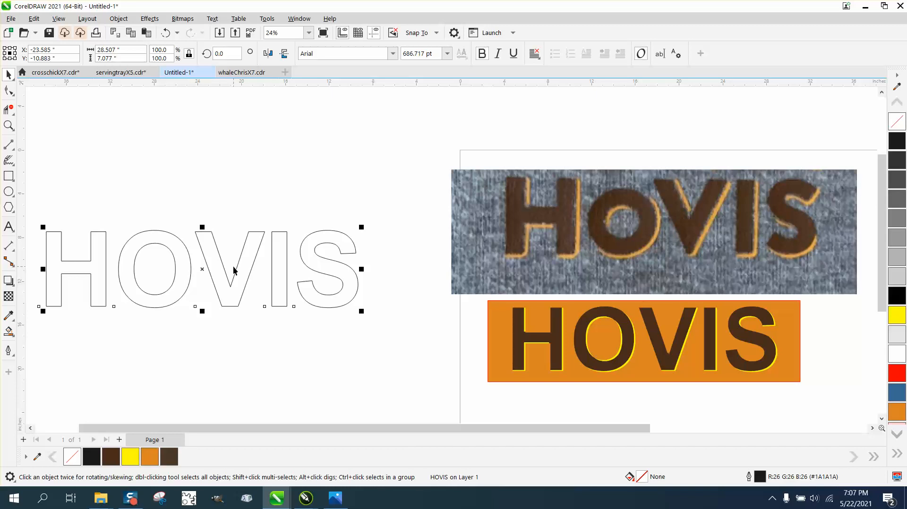
{"action": "key", "text": "KP_Add"}
{"action": "key", "text": "Up"}
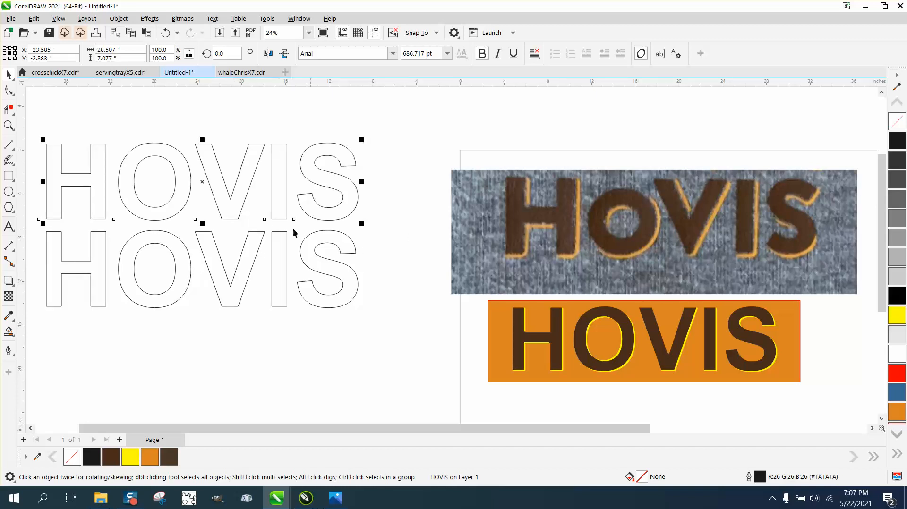
- Smart-fill all five letters of the upper HOVIS copy with the brown (#4C3629) sampled from the H in the reference photo
{"action": "left_click", "coordinate": [9, 332]}
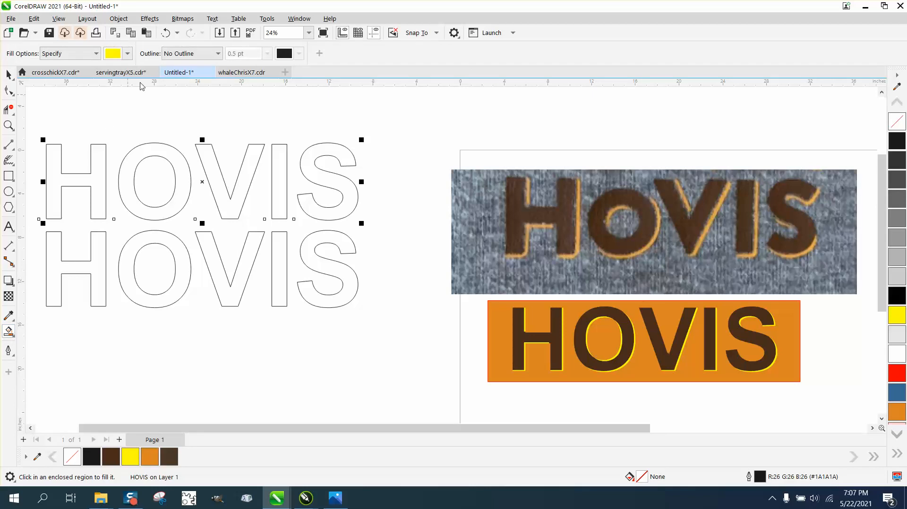
{"action": "left_click", "coordinate": [128, 53]}
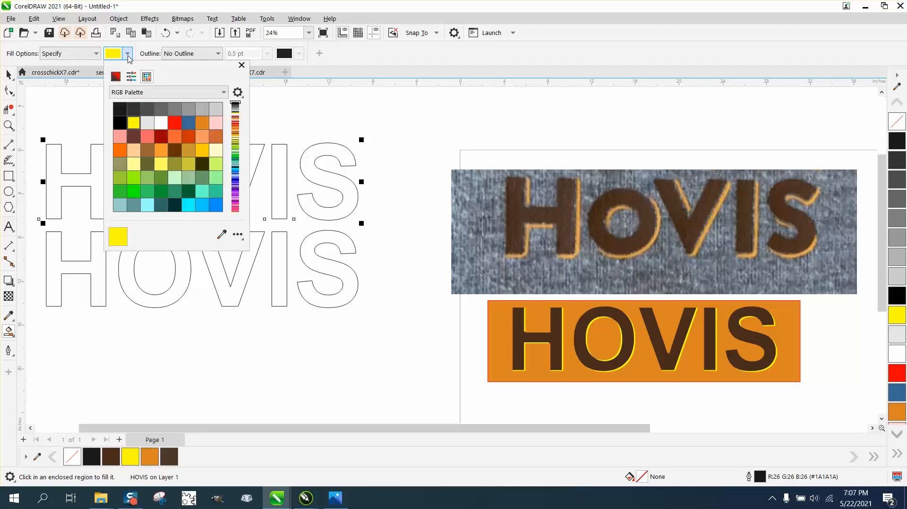
{"action": "left_click", "coordinate": [222, 233]}
{"action": "left_click", "coordinate": [515, 211]}
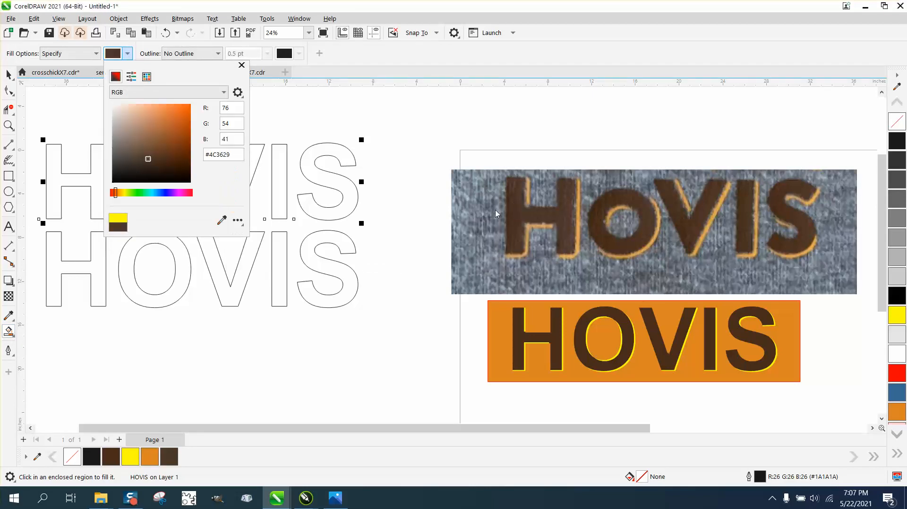
{"action": "left_click", "coordinate": [317, 180]}
{"action": "left_click", "coordinate": [318, 176]}
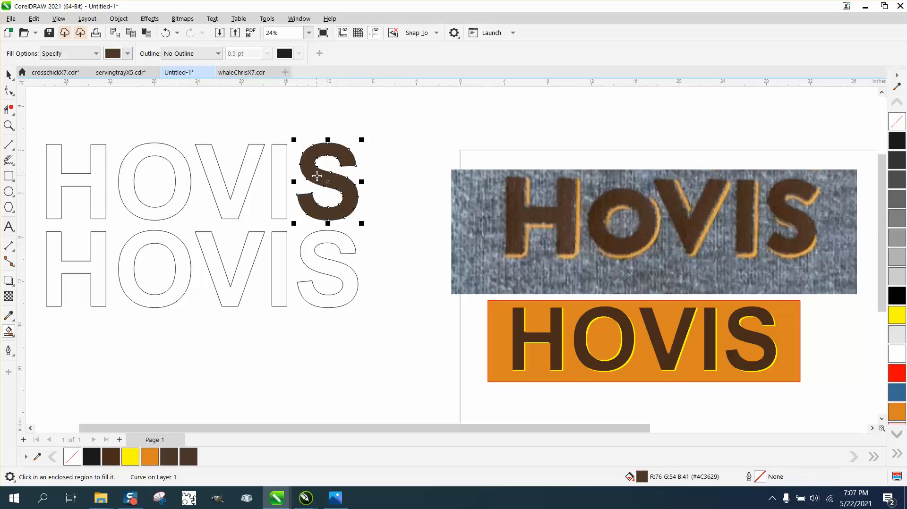
{"action": "left_click", "coordinate": [280, 173]}
{"action": "left_click", "coordinate": [247, 169]}
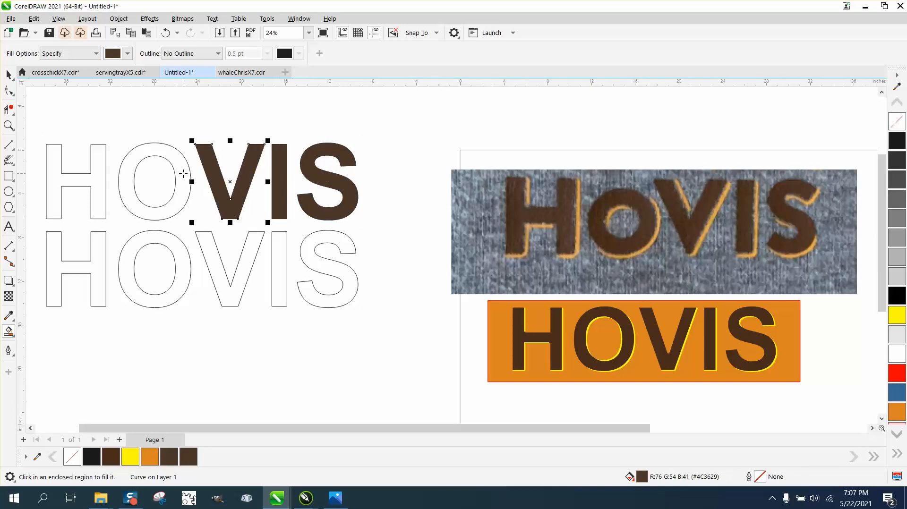
{"action": "left_click", "coordinate": [183, 173]}
{"action": "left_click", "coordinate": [95, 166]}
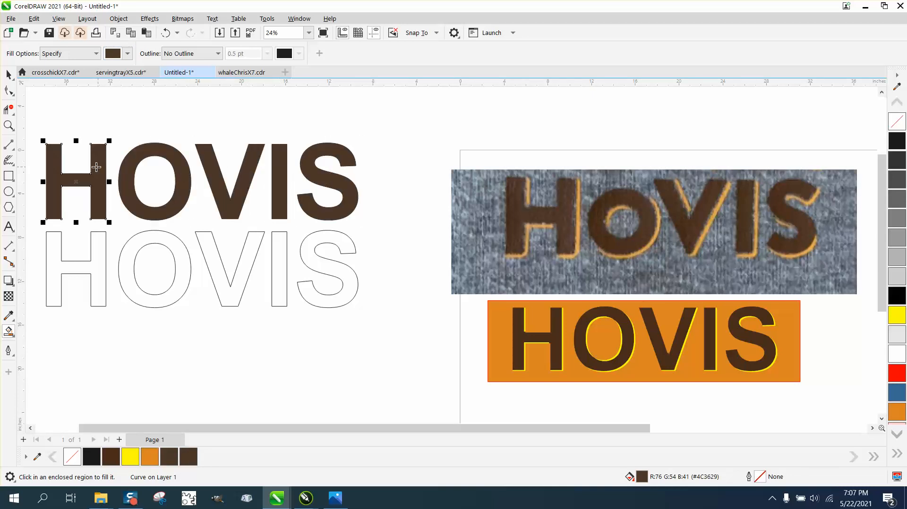
- Set the nudge distance to 0.01 inches and offset a duplicate of the lower HOVIS outline about 0.31 inches down and 0.25 inches right
{"action": "left_click", "coordinate": [9, 74]}
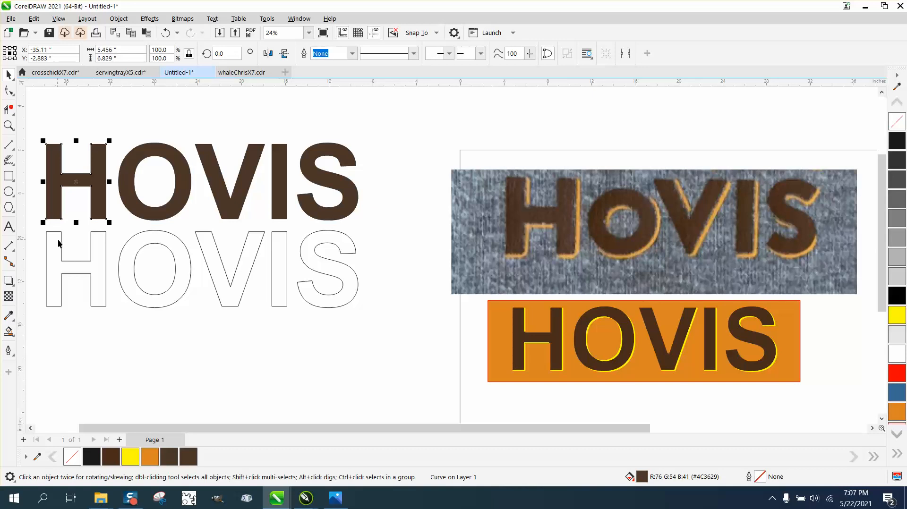
{"action": "left_click_drag", "start_coordinate": [36, 225], "coordinate": [67, 268]}
{"action": "left_click_drag", "start_coordinate": [377, 311], "coordinate": [379, 313]}
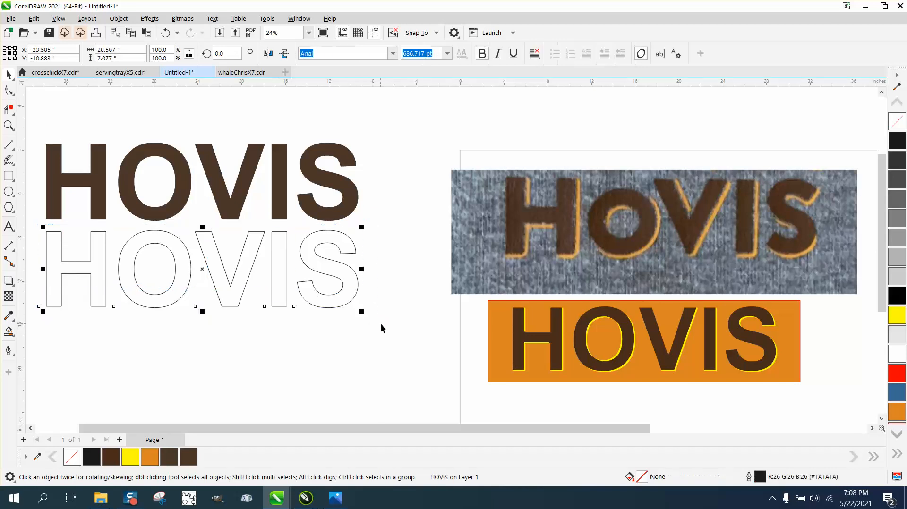
{"action": "left_click", "coordinate": [381, 324]}
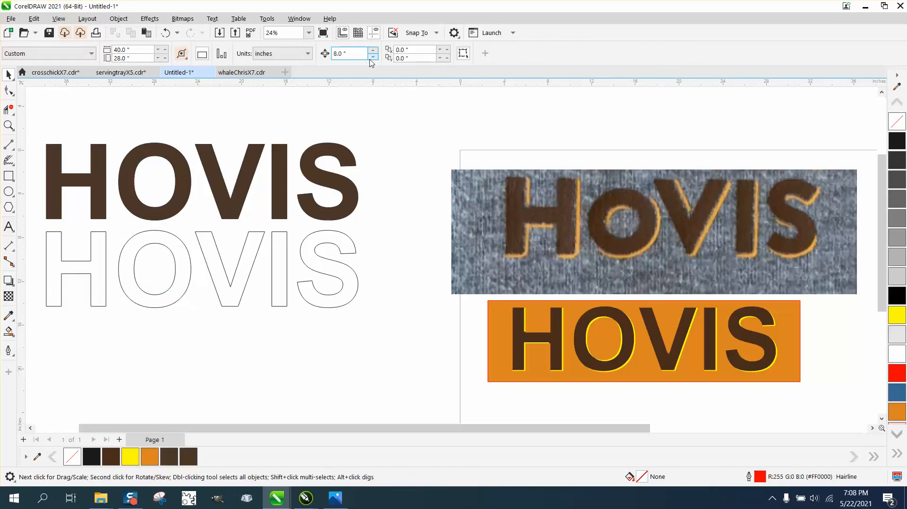
{"action": "type", "text": ".01"}
{"action": "left_click", "coordinate": [317, 248]}
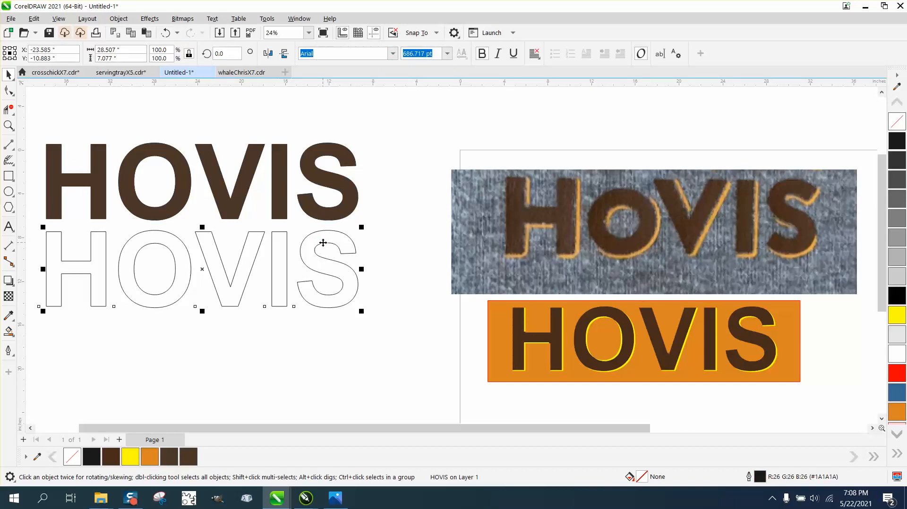
{"action": "key", "text": "plus"}
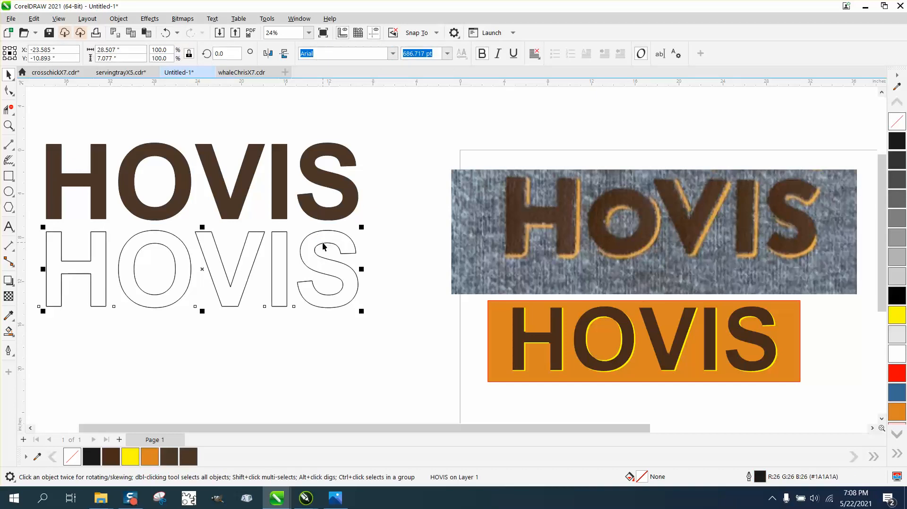
{"action": "key", "text": "Down"}
{"action": "key", "text": "Down"}
{"action": "key", "text": "Down"}
{"action": "key", "text": "Down"}
{"action": "key", "text": "Down"}
{"action": "key", "text": "Down"}
{"action": "key", "text": "Down"}
{"action": "key", "text": "Down"}
{"action": "key", "text": "Down"}
{"action": "key", "text": "Down"}
{"action": "key", "text": "Down"}
{"action": "key", "text": "Down"}
{"action": "key", "text": "Down"}
{"action": "key", "text": "Down"}
{"action": "key", "text": "Down"}
{"action": "key", "text": "Down"}
{"action": "key", "text": "Down"}
{"action": "key", "text": "Down"}
{"action": "key", "text": "Down"}
{"action": "key", "text": "Down"}
{"action": "key", "text": "Right"}
{"action": "key", "text": "Right"}
{"action": "key", "text": "Right"}
{"action": "key", "text": "Right"}
{"action": "key", "text": "Right"}
{"action": "key", "text": "Right"}
{"action": "key", "text": "Right"}
{"action": "key", "text": "Right"}
{"action": "key", "text": "Right"}
{"action": "key", "text": "Right"}
{"action": "key", "text": "Right"}
{"action": "key", "text": "Right"}
{"action": "key", "text": "Right"}
{"action": "key", "text": "Right"}
{"action": "key", "text": "Right"}
{"action": "key", "text": "Right"}
{"action": "key", "text": "Right"}
{"action": "key", "text": "Right"}
{"action": "key", "text": "Right"}
{"action": "key", "text": "Right"}
{"action": "key", "text": "Right"}
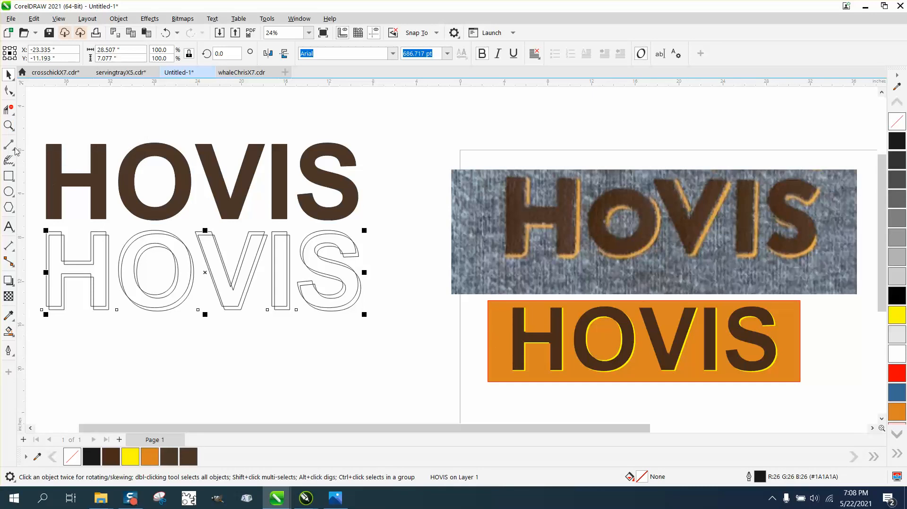
- Smart-fill the offset shadow areas of the lower outlined H with yellow from the RGB palette
{"action": "left_click", "coordinate": [8, 126]}
{"action": "left_click_drag", "start_coordinate": [28, 245], "coordinate": [484, 313]}
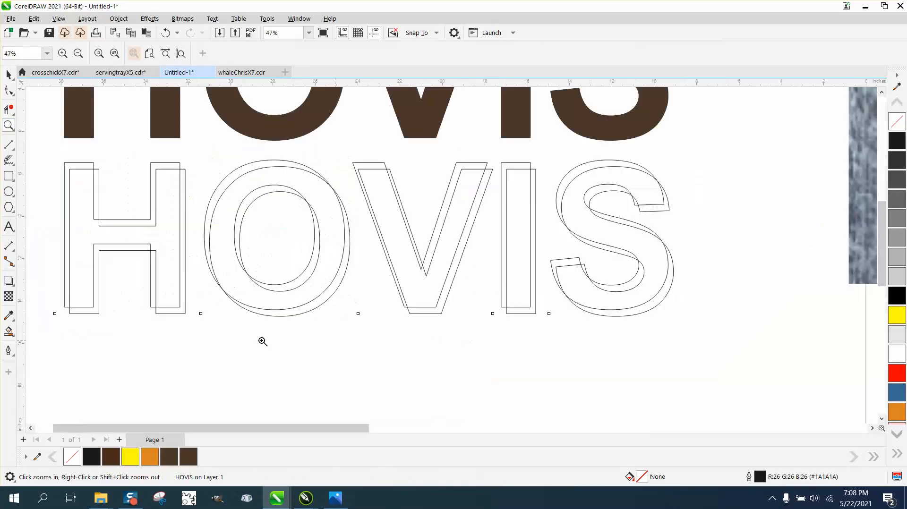
{"action": "left_click", "coordinate": [9, 332]}
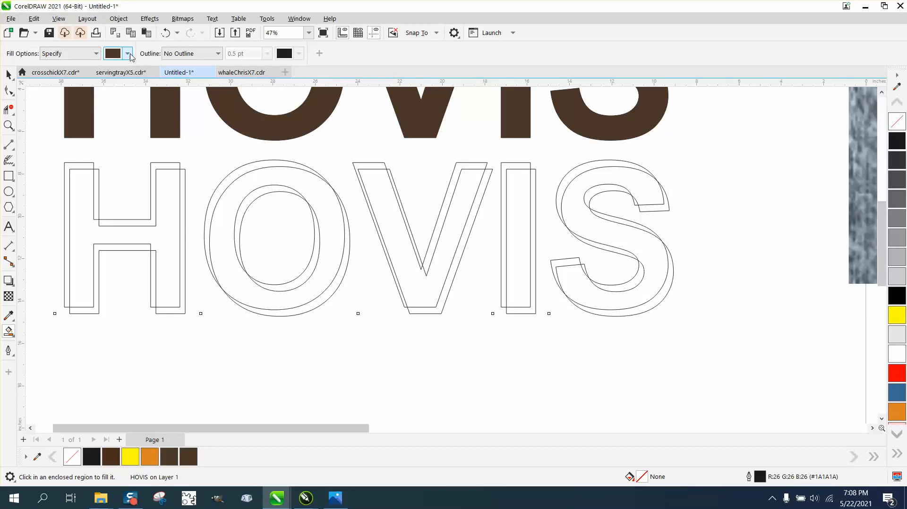
{"action": "left_click", "coordinate": [129, 54]}
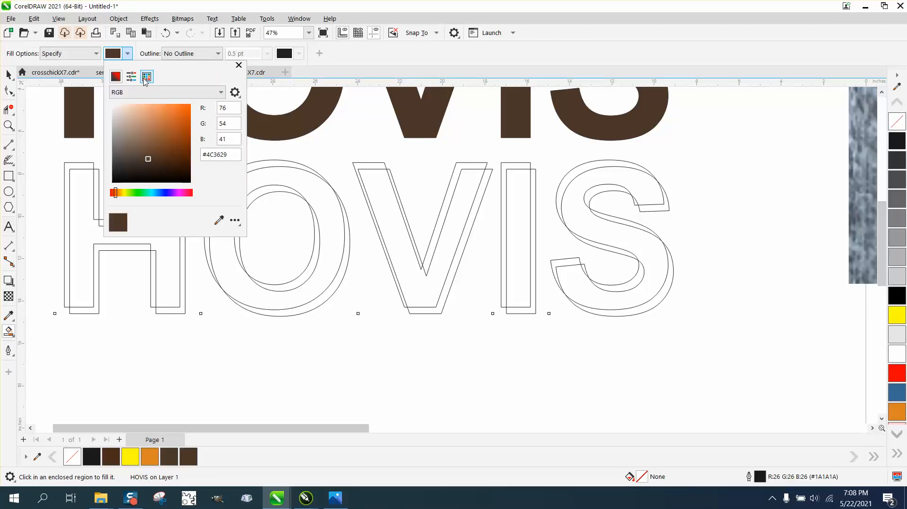
{"action": "left_click", "coordinate": [145, 78]}
{"action": "left_click", "coordinate": [133, 123]}
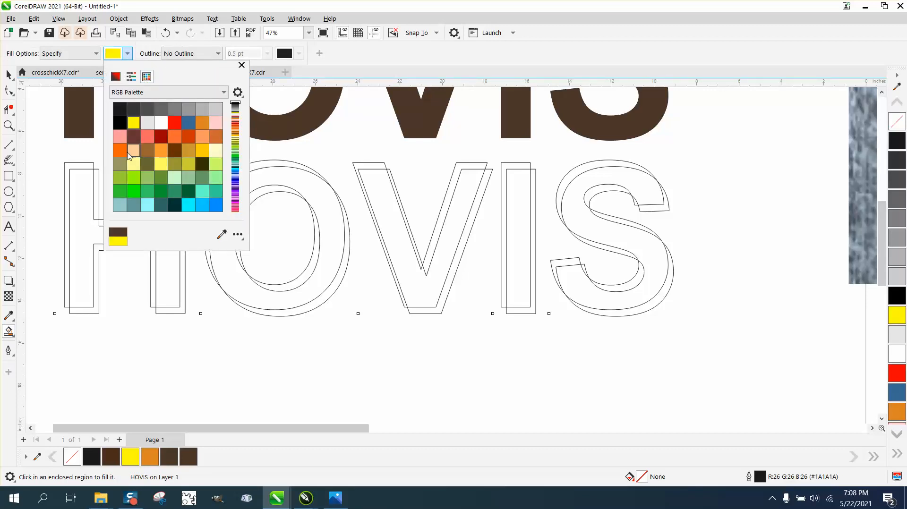
{"action": "left_click", "coordinate": [98, 184]}
{"action": "left_click", "coordinate": [95, 182]}
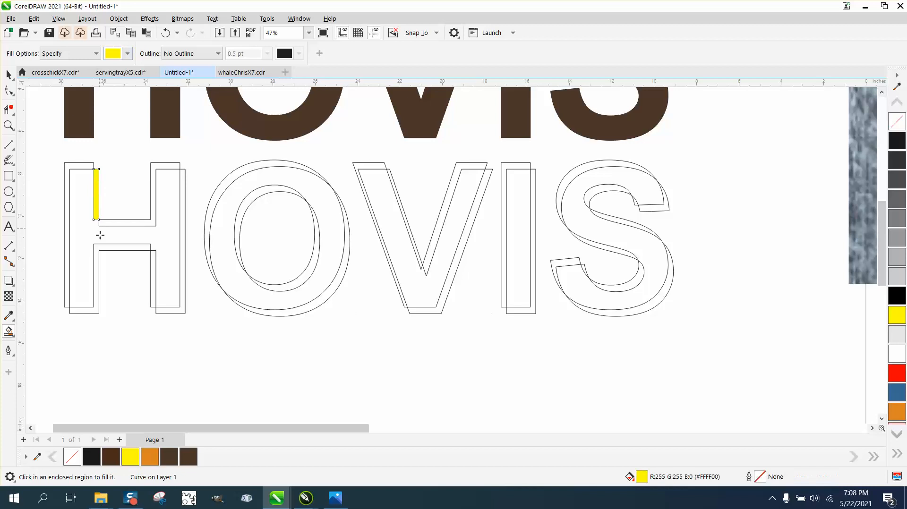
{"action": "left_click", "coordinate": [97, 260]}
{"action": "left_click", "coordinate": [182, 223]}
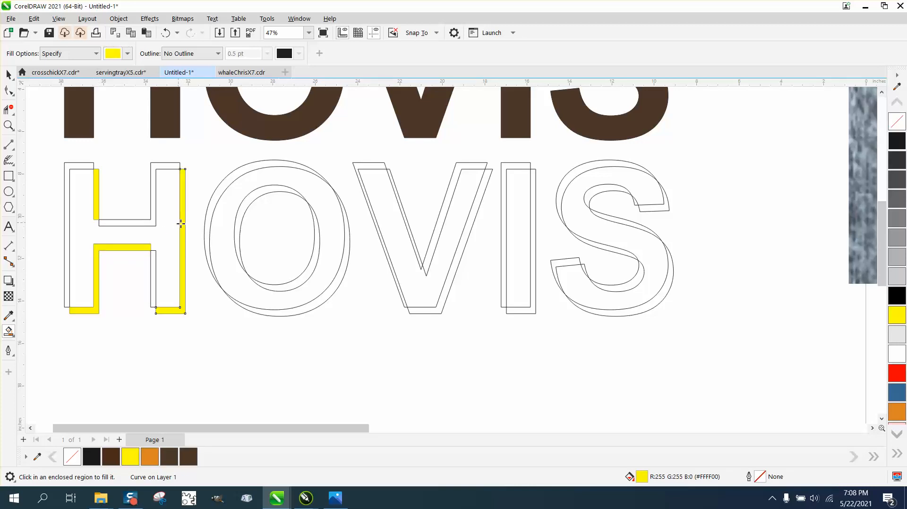
- Smart-fill the offset shadow areas of the O and V with yellow, undoing the misplaced fill on the V's inner edge
{"action": "left_click", "coordinate": [240, 217]}
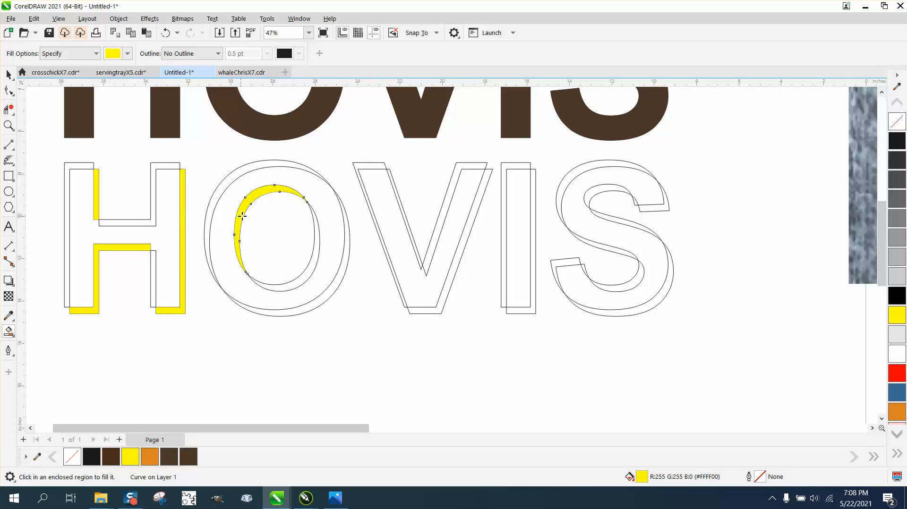
{"action": "left_click", "coordinate": [345, 234]}
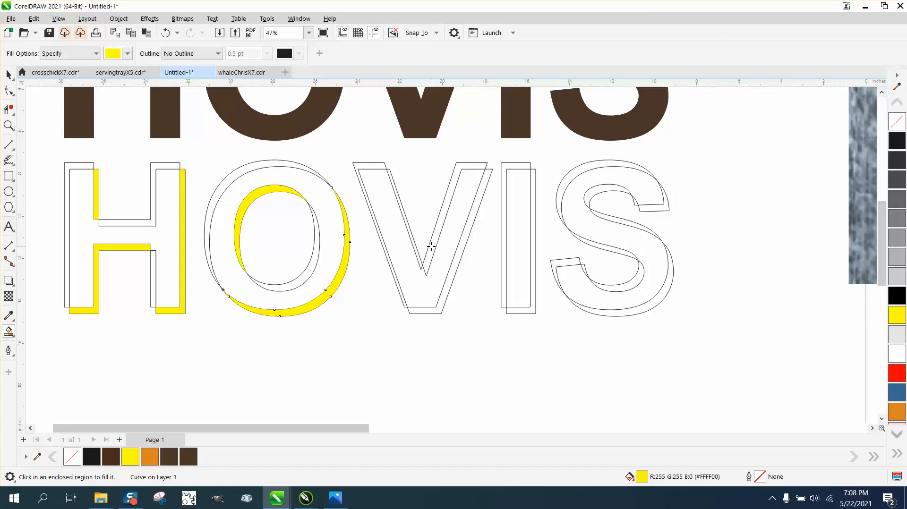
{"action": "left_click", "coordinate": [431, 246]}
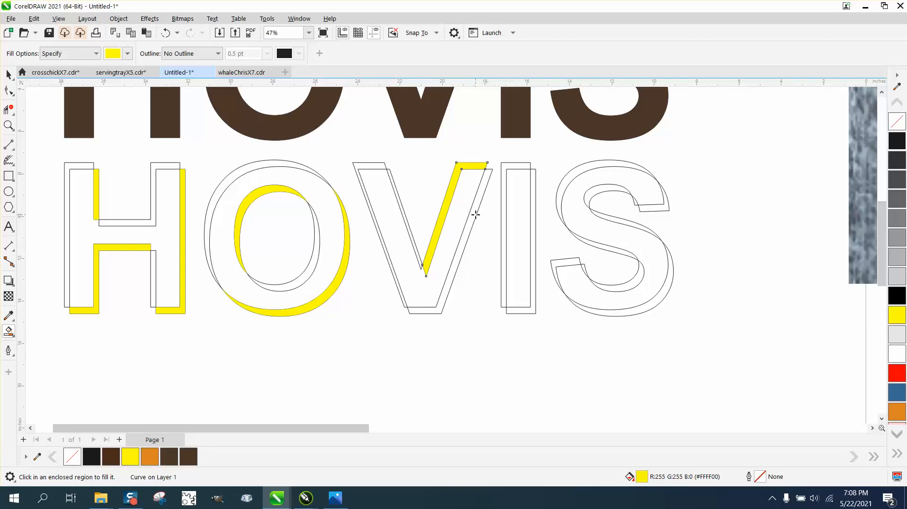
{"action": "left_click", "coordinate": [165, 32]}
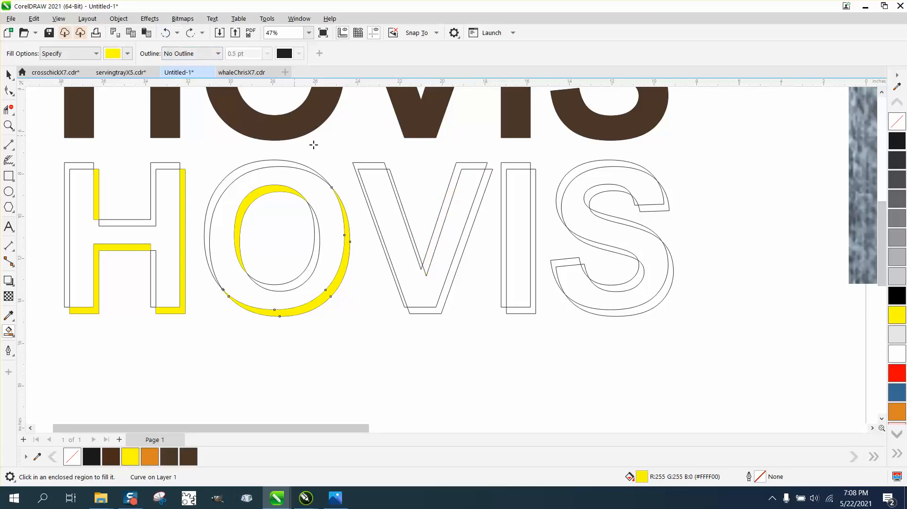
{"action": "left_click", "coordinate": [478, 210]}
{"action": "left_click", "coordinate": [401, 207]}
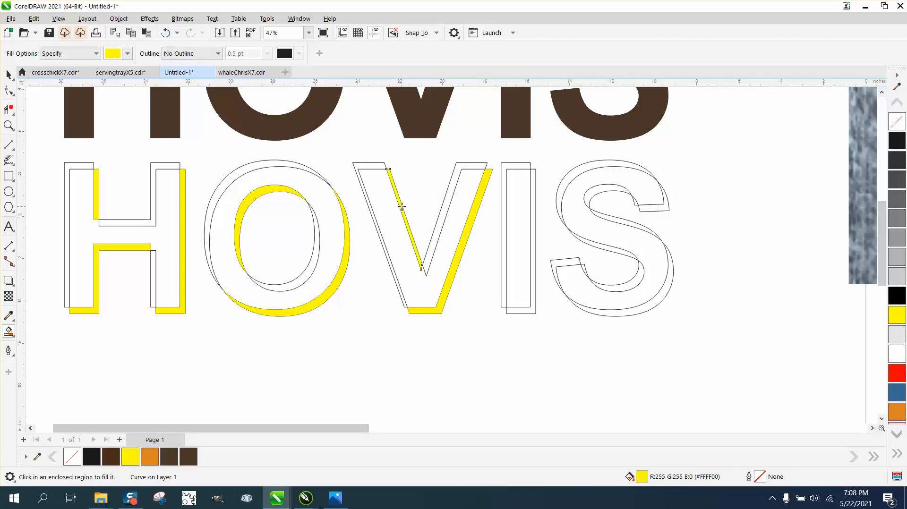
- Smart-fill the offset shadow areas of the I and S with the same yellow
{"action": "left_click", "coordinate": [532, 202]}
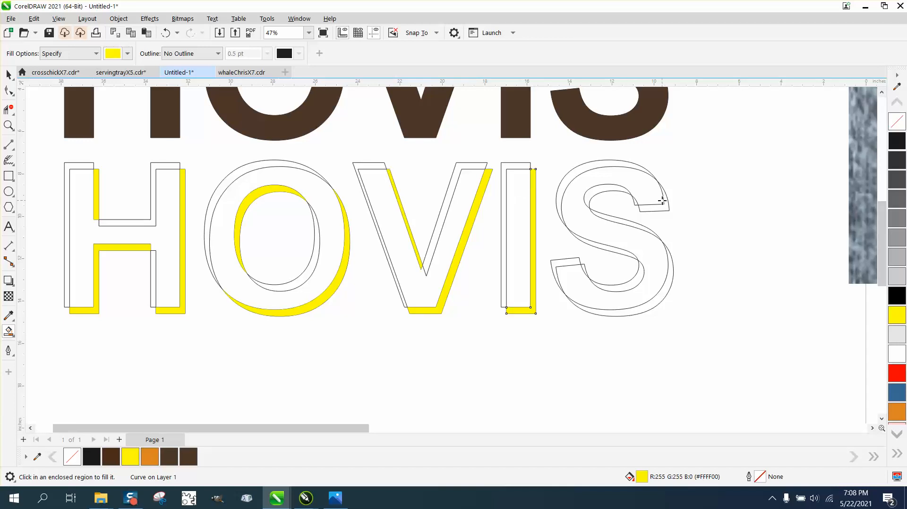
{"action": "left_click", "coordinate": [668, 206]}
{"action": "left_click", "coordinate": [608, 190]}
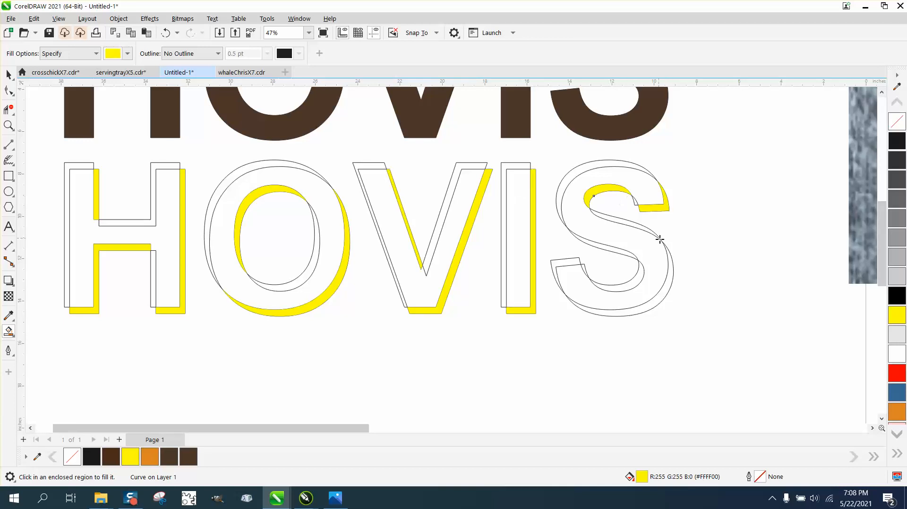
{"action": "left_click", "coordinate": [670, 269]}
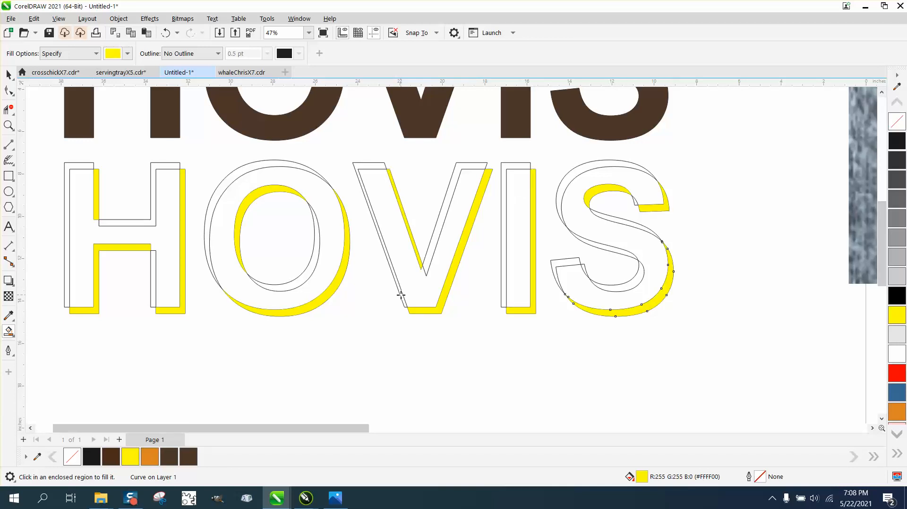
- Remove the outlines from both lower HOVIS copies and all the yellow shadow pieces
{"action": "scroll", "coordinate": [401, 294], "scroll_direction": "down", "scroll_amount": 2}
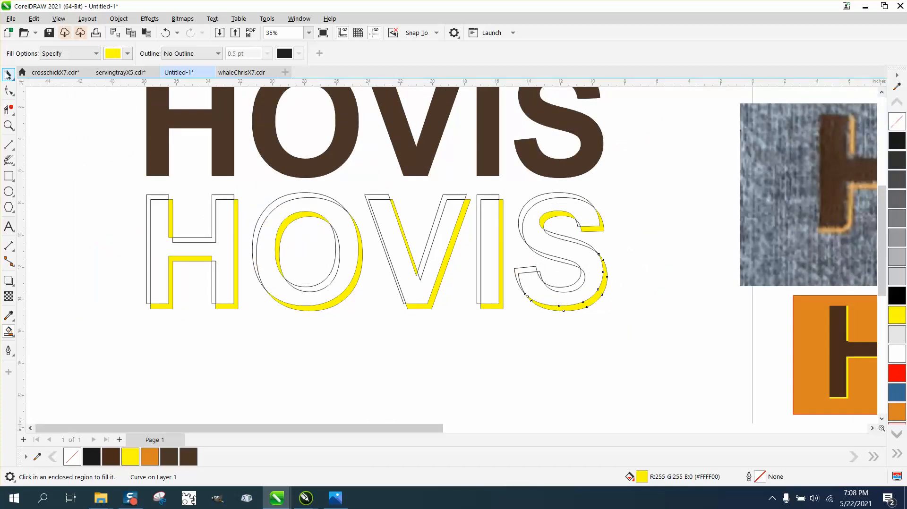
{"action": "left_click", "coordinate": [9, 74]}
{"action": "left_click_drag", "start_coordinate": [121, 180], "coordinate": [136, 212]}
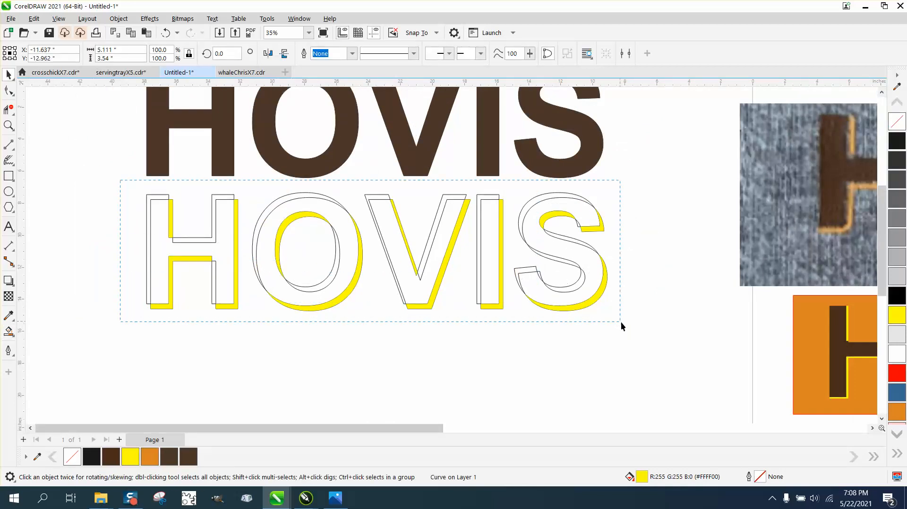
{"action": "left_click_drag", "start_coordinate": [621, 321], "coordinate": [621, 322]}
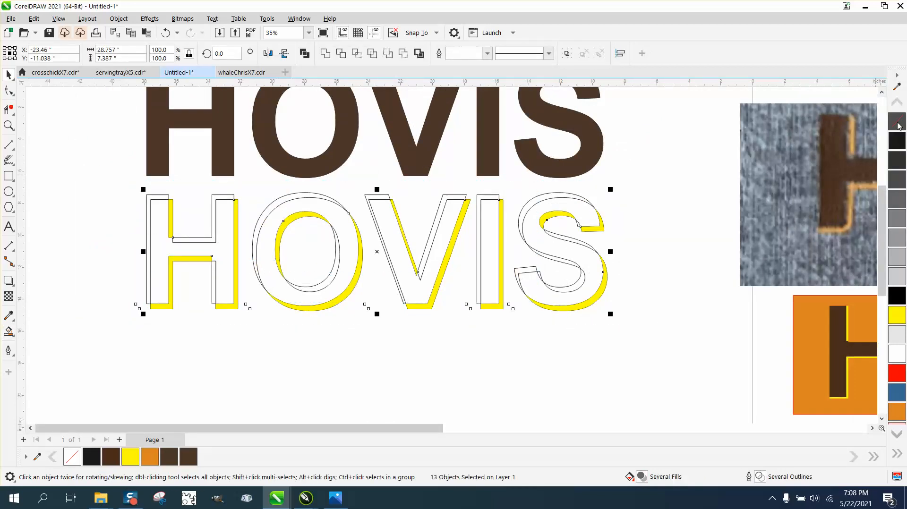
{"action": "right_click", "coordinate": [898, 124]}
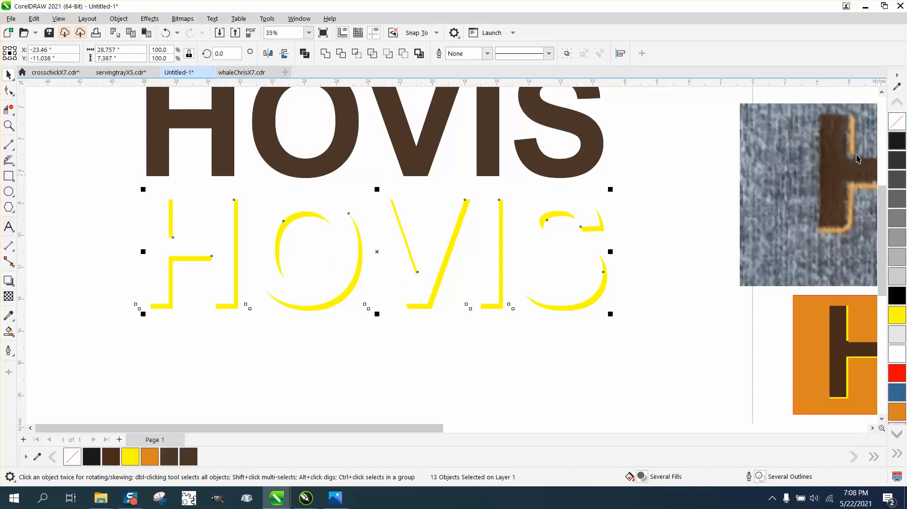
{"action": "scroll", "coordinate": [467, 268], "scroll_direction": "down", "scroll_amount": 1}
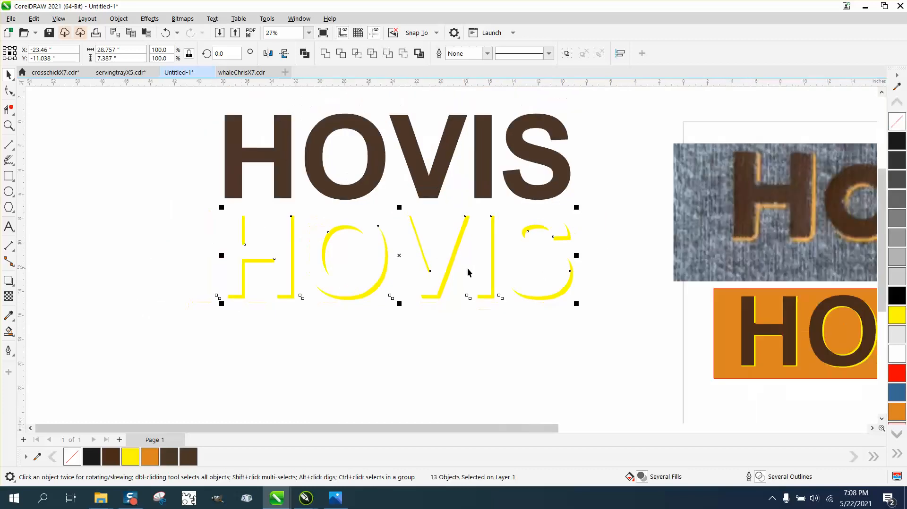
- Set the nudge distance to 7 inches
{"action": "left_click", "coordinate": [157, 160]}
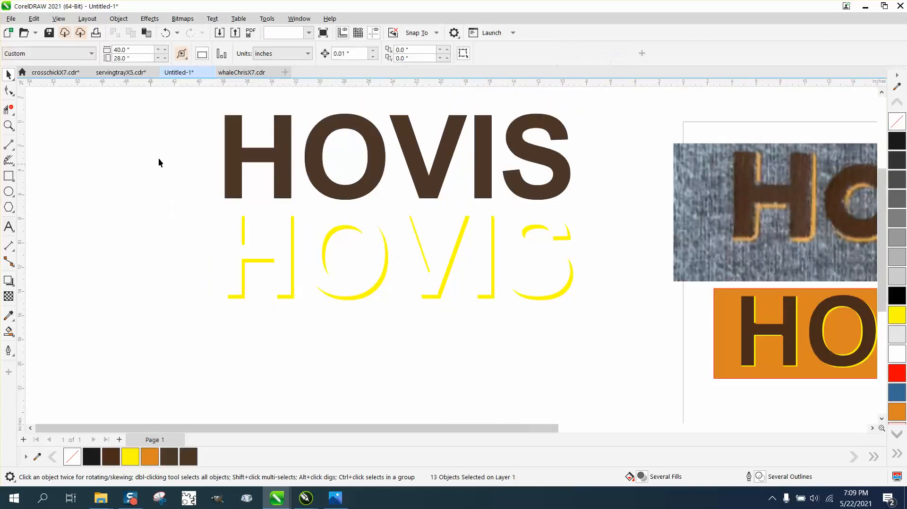
{"action": "left_click_drag", "start_coordinate": [358, 53], "coordinate": [330, 55]}
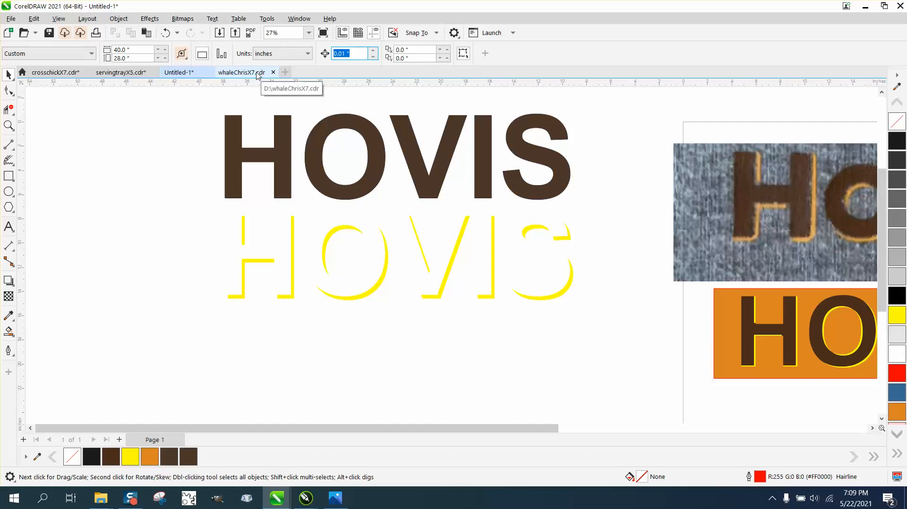
{"action": "type", "text": "7"}
{"action": "left_click", "coordinate": [224, 143]}
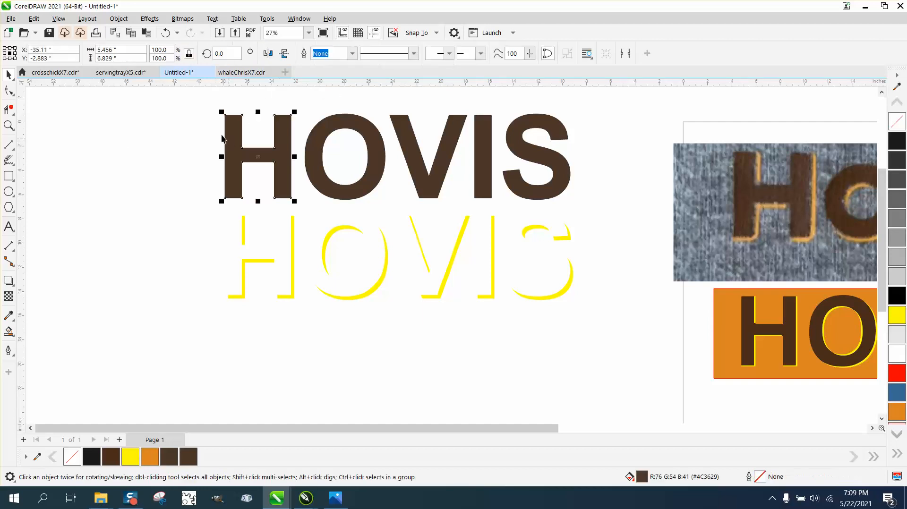
- Group the upper brown HOVIS letters, and group the lower yellow shadow pieces separately
{"action": "mouse_move", "coordinate": [162, 102]}
{"action": "left_mouse_down"}
{"action": "mouse_move", "coordinate": [249, 172]}
{"action": "mouse_move", "coordinate": [617, 217]}
{"action": "left_mouse_up"}
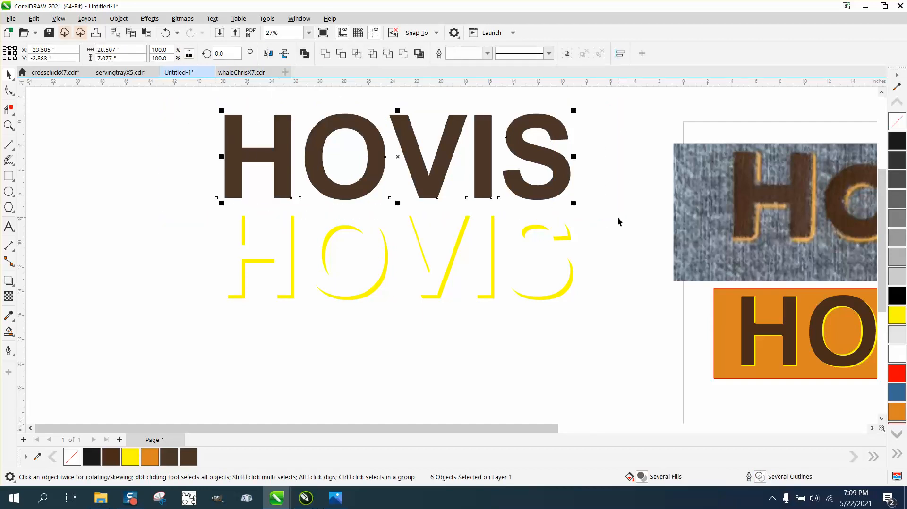
{"action": "key", "text": "ctrl+g"}
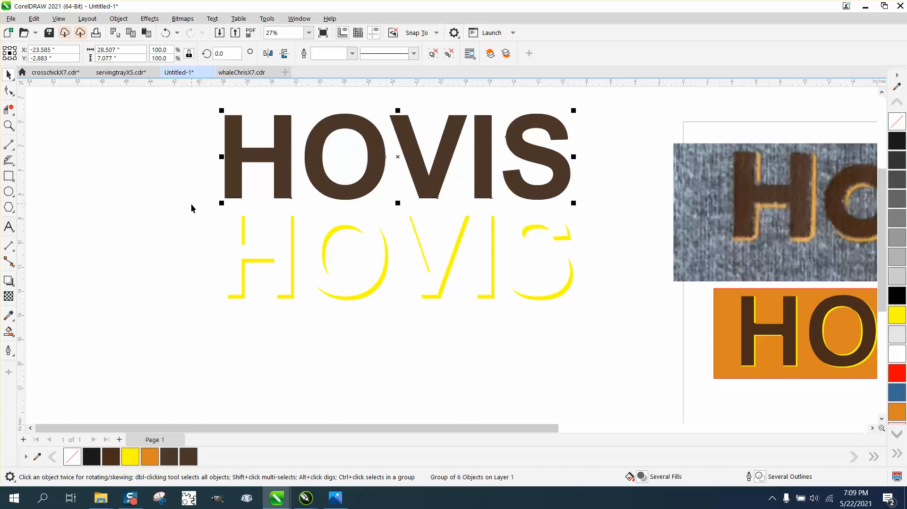
{"action": "left_click_drag", "start_coordinate": [191, 208], "coordinate": [621, 337]}
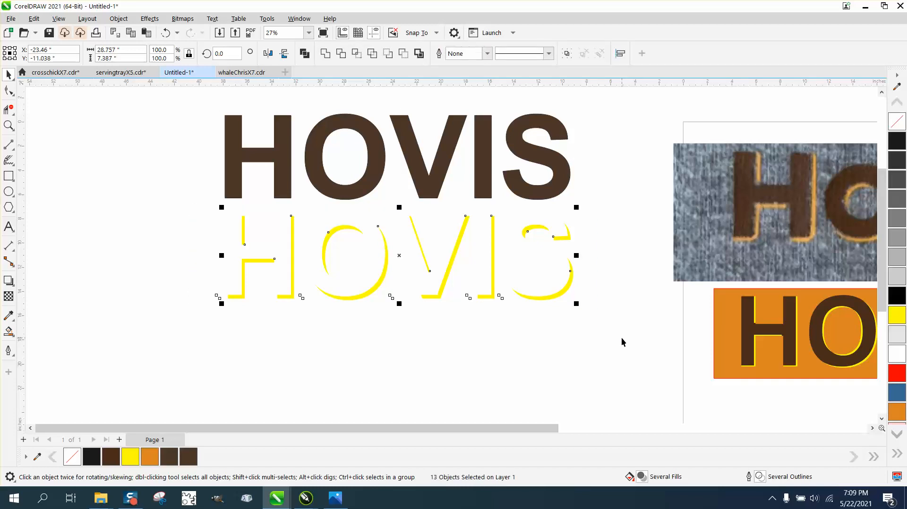
{"action": "key", "text": "ctrl+g"}
- Try to nudge the brown HOVIS group 7 inches down onto the yellow shadow, and undo the move
{"action": "left_click", "coordinate": [493, 187]}
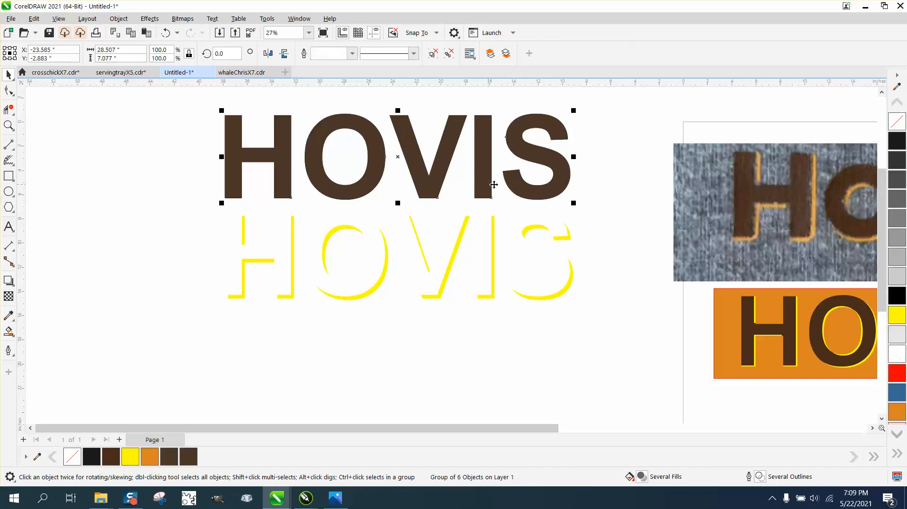
{"action": "key", "text": "Down"}
{"action": "key", "text": "Down"}
{"action": "key", "text": "Down"}
{"action": "key", "text": "Down"}
{"action": "key", "text": "Down"}
{"action": "key", "text": "Down"}
{"action": "key", "text": "Down"}
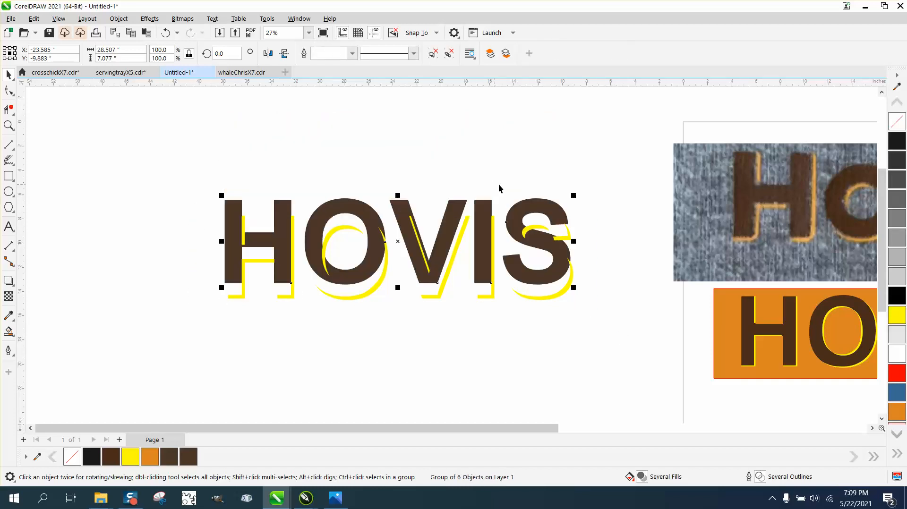
{"action": "left_click", "coordinate": [166, 32]}
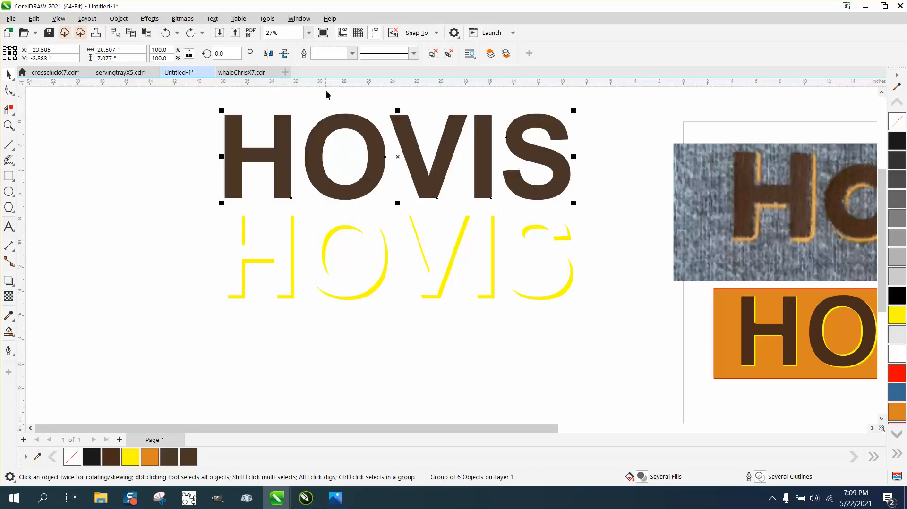
- Set the nudge distance to 8 inches and move the brown HOVIS group that far down onto the yellow shadow
{"action": "left_click", "coordinate": [344, 95]}
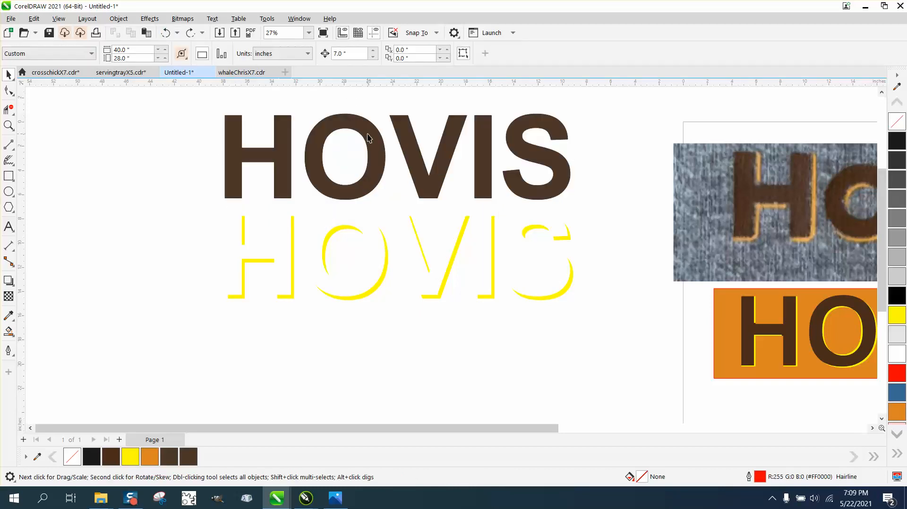
{"action": "left_click_drag", "start_coordinate": [351, 54], "coordinate": [317, 53]}
{"action": "type", "text": "8"}
{"action": "left_click", "coordinate": [403, 132]}
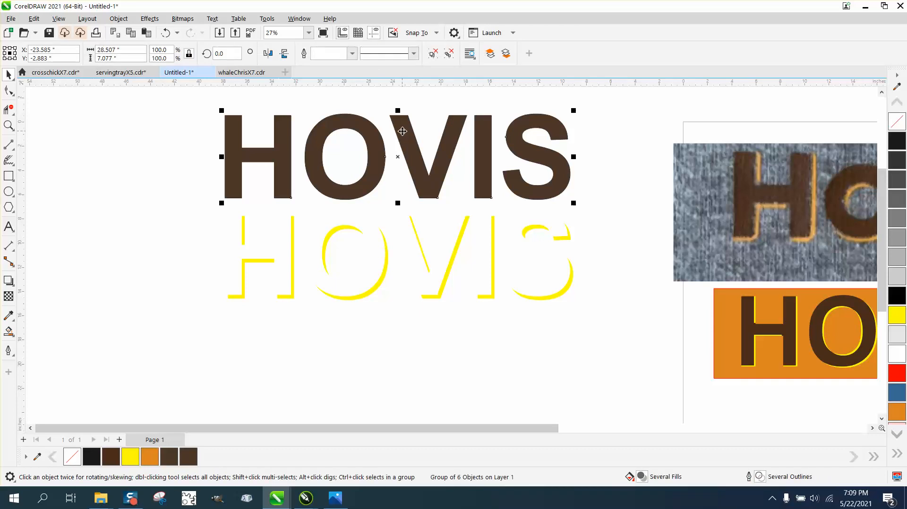
{"action": "key", "text": "Down"}
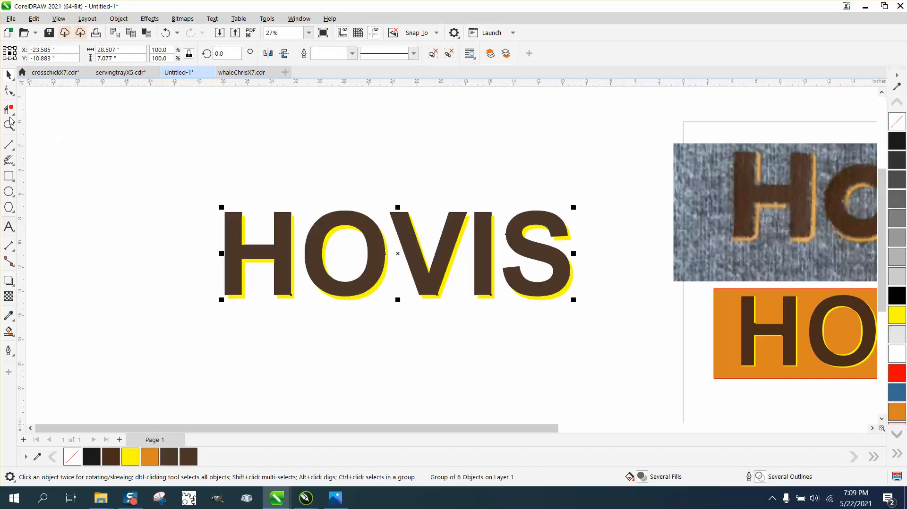
{"action": "mouse_move", "coordinate": [201, 188]}
{"action": "left_mouse_down"}
{"action": "mouse_move", "coordinate": [267, 257]}
{"action": "mouse_move", "coordinate": [408, 314]}
{"action": "left_mouse_up"}
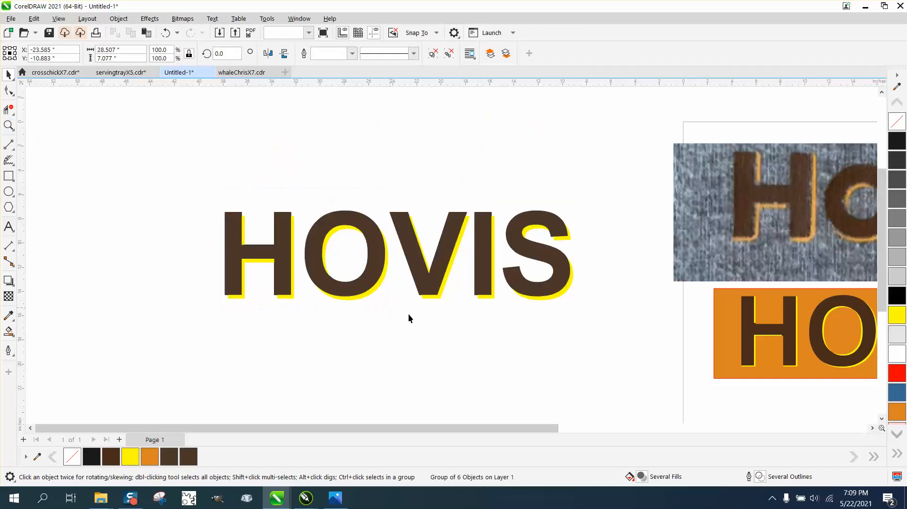
{"action": "left_click", "coordinate": [18, 125]}
{"action": "left_click_drag", "start_coordinate": [213, 193], "coordinate": [632, 322]}
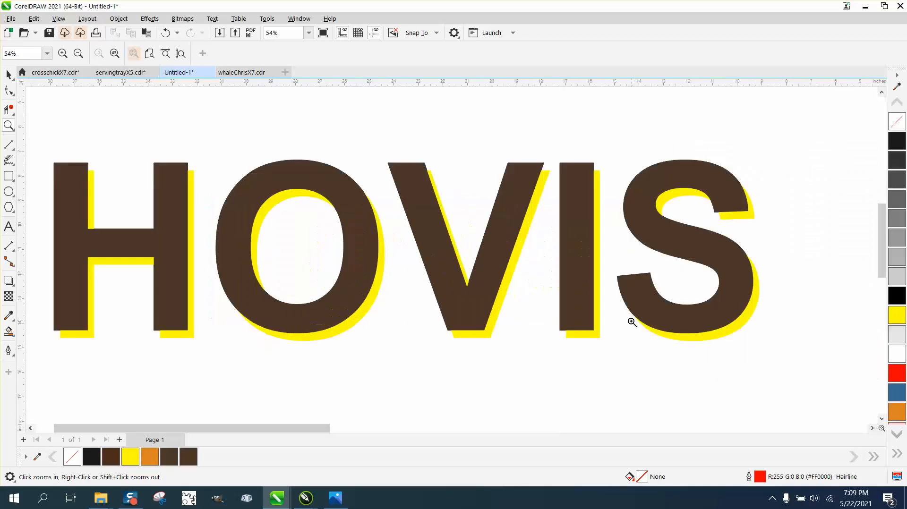
{"action": "right_click", "coordinate": [237, 211]}
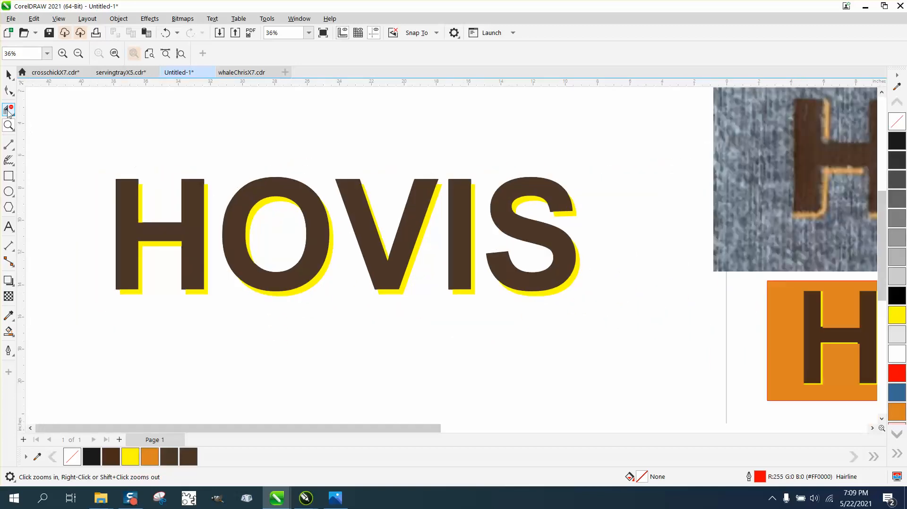
{"action": "left_click", "coordinate": [9, 74]}
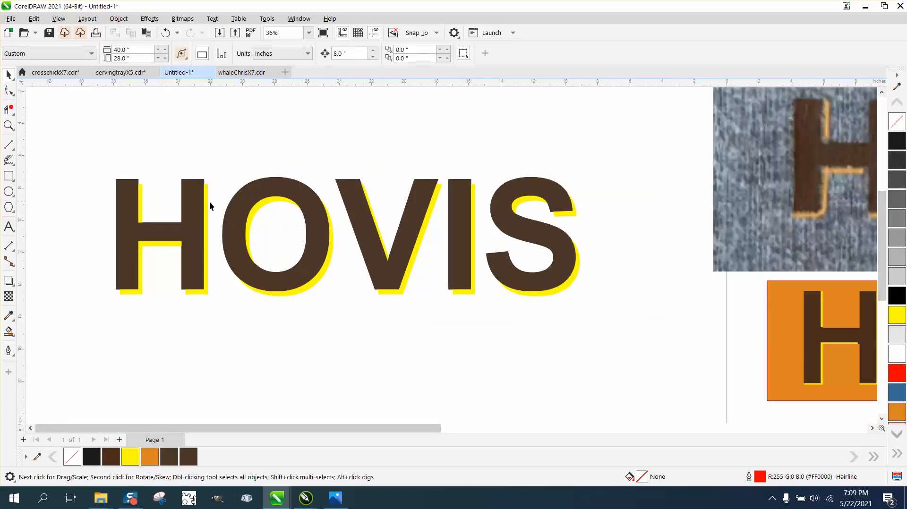
- Set the nudge distance to 0.01 inches and nudge the yellow shadow group right and down until a narrow gap separates it from the brown letters
{"action": "left_click", "coordinate": [350, 54]}
{"action": "type", "text": ".01"}
{"action": "left_click", "coordinate": [571, 214]}
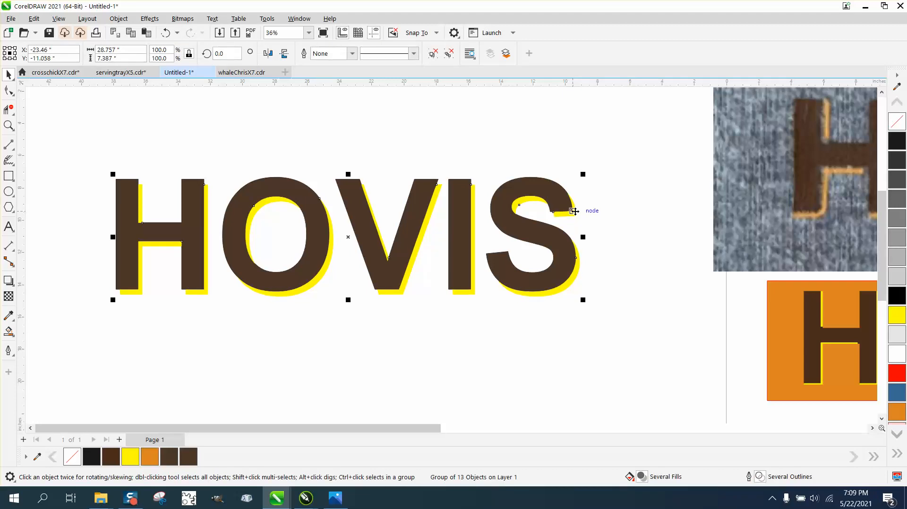
{"action": "left_click_drag", "start_coordinate": [574, 211], "coordinate": [576, 211]}
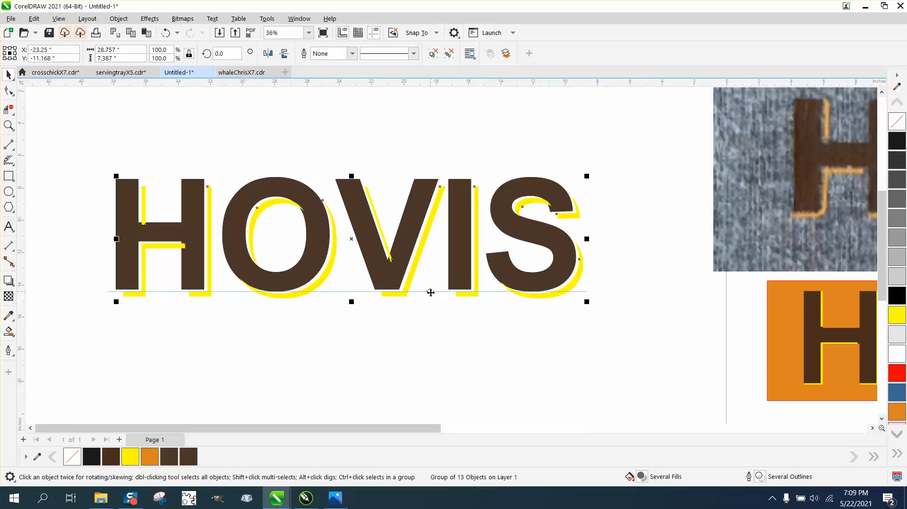
{"action": "key", "text": "Left"}
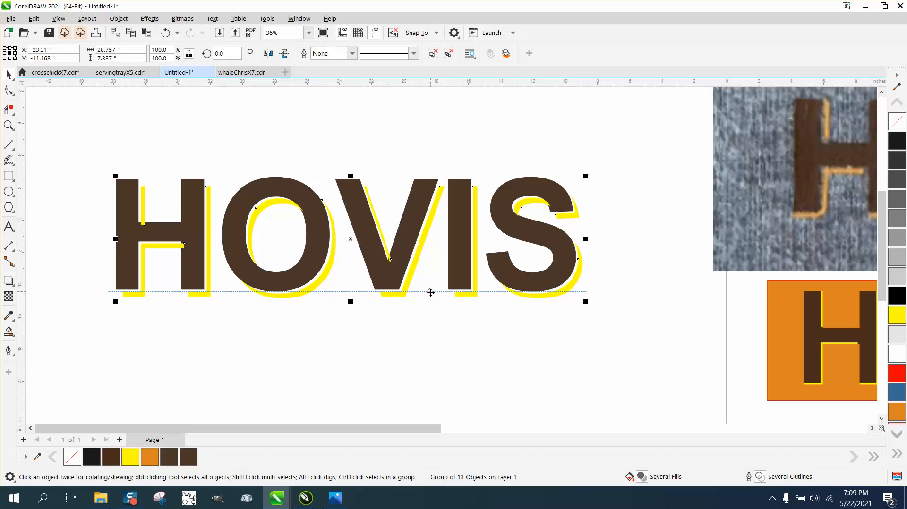
{"action": "key", "text": "Left"}
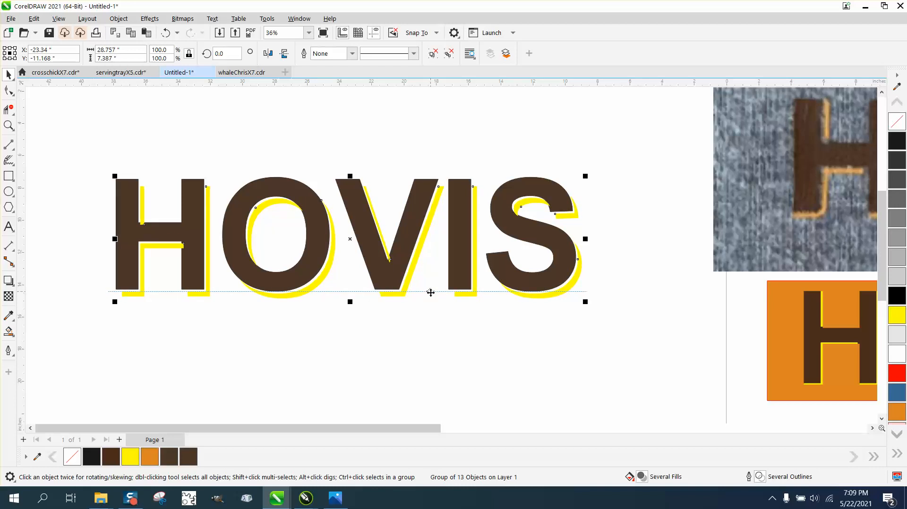
- Draw a rectangle about 32.1 by 12.7 inches around the HOVIS lettering and fill it with orange
{"action": "left_click", "coordinate": [59, 179]}
{"action": "left_click", "coordinate": [9, 176]}
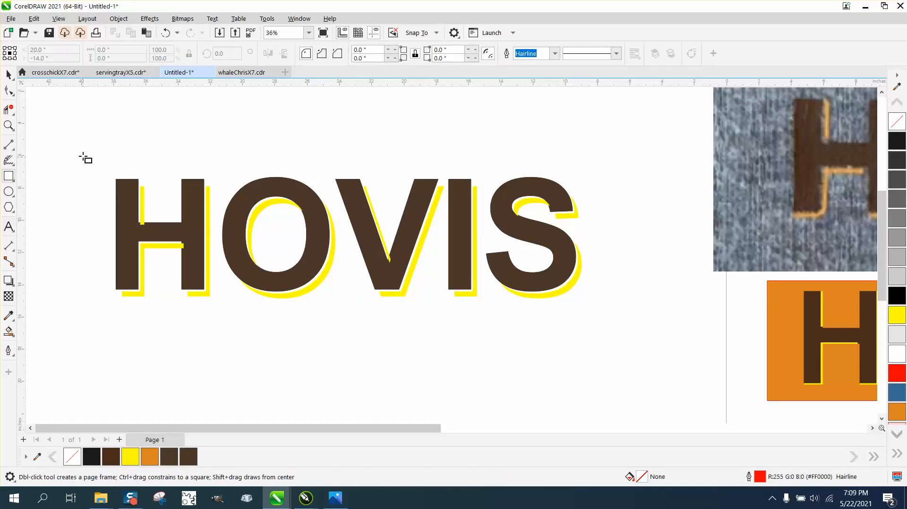
{"action": "left_click_drag", "start_coordinate": [81, 148], "coordinate": [598, 355]}
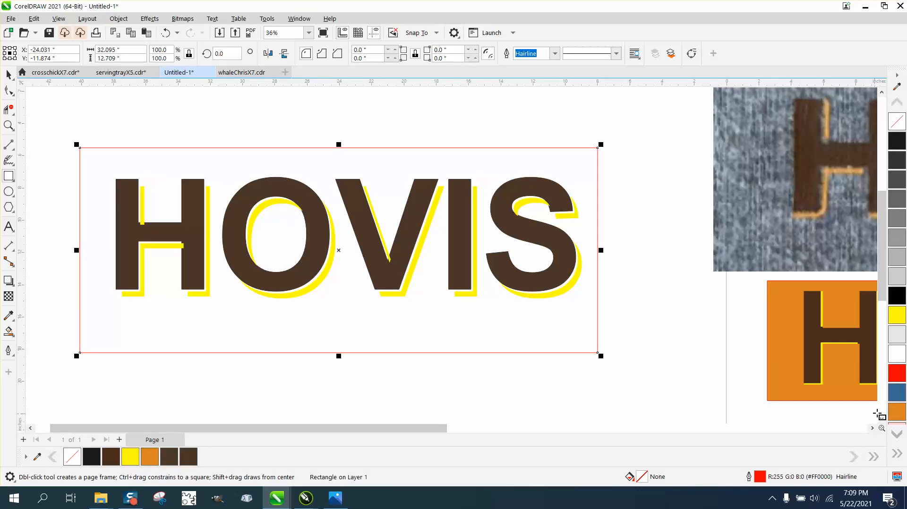
{"action": "left_click", "coordinate": [897, 411]}
- Send the orange rectangle to the back of the page, behind the lettering
{"action": "left_click", "coordinate": [124, 20]}
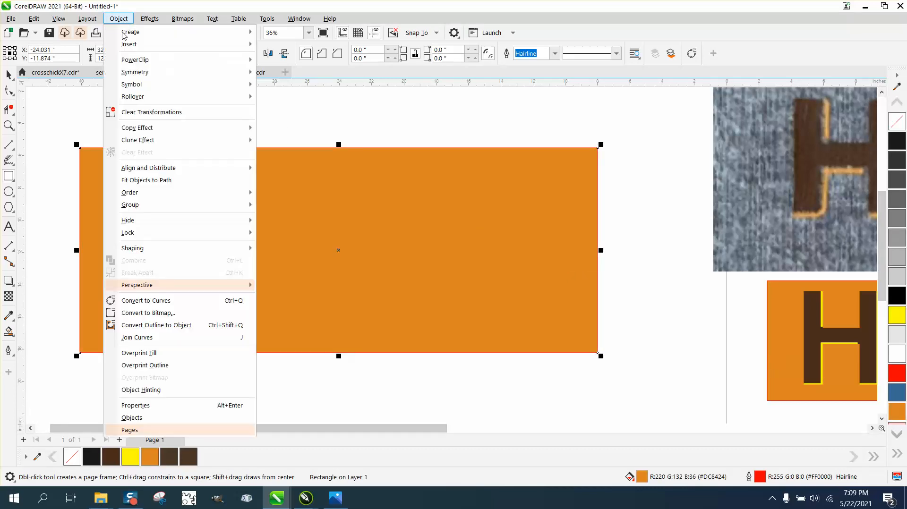
{"action": "mouse_move", "coordinate": [132, 192]}
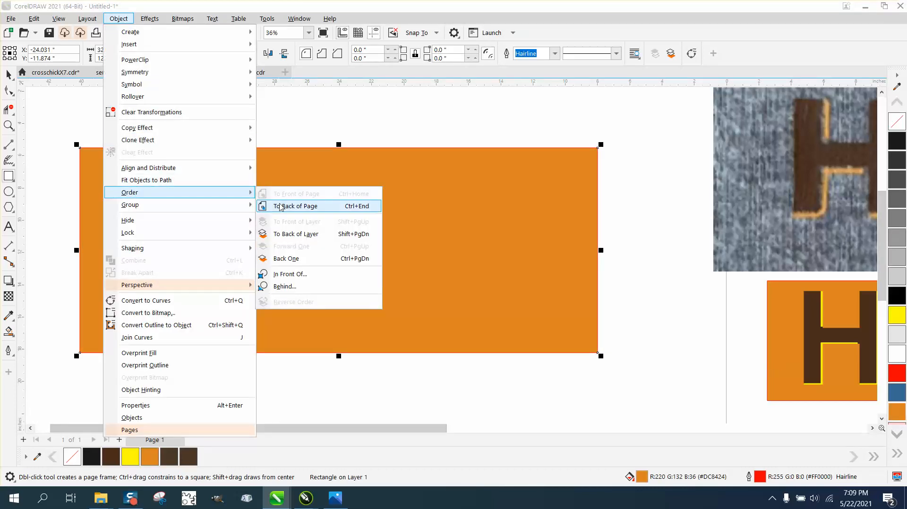
{"action": "left_click", "coordinate": [279, 202]}
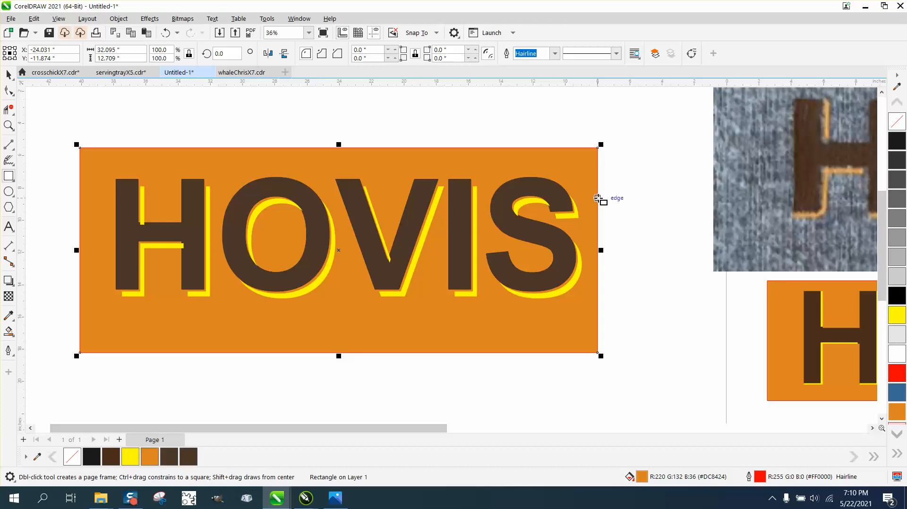
- Try to nudge the yellow shadow group up by 0.01 inches
{"action": "left_click", "coordinate": [9, 125]}
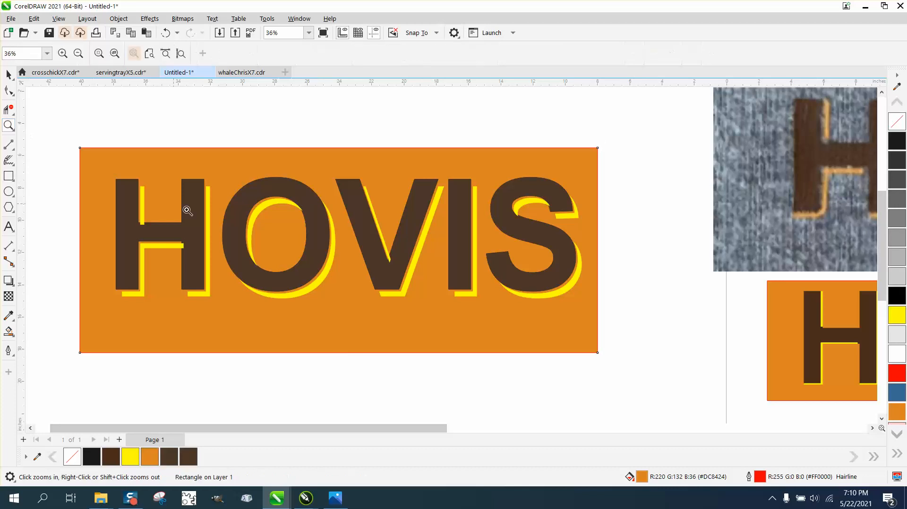
{"action": "left_click_drag", "start_coordinate": [168, 216], "coordinate": [220, 256]}
{"action": "right_click", "coordinate": [220, 256]}
{"action": "right_click", "coordinate": [245, 229]}
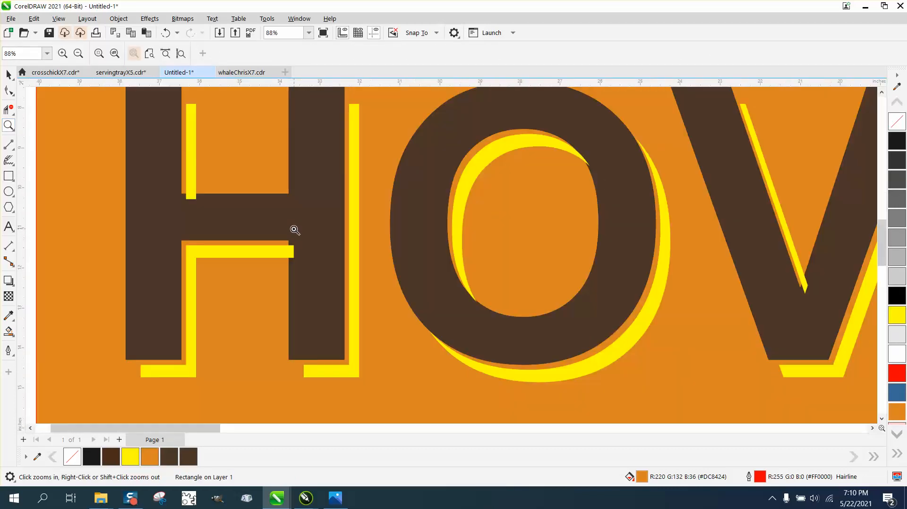
{"action": "key", "text": "space"}
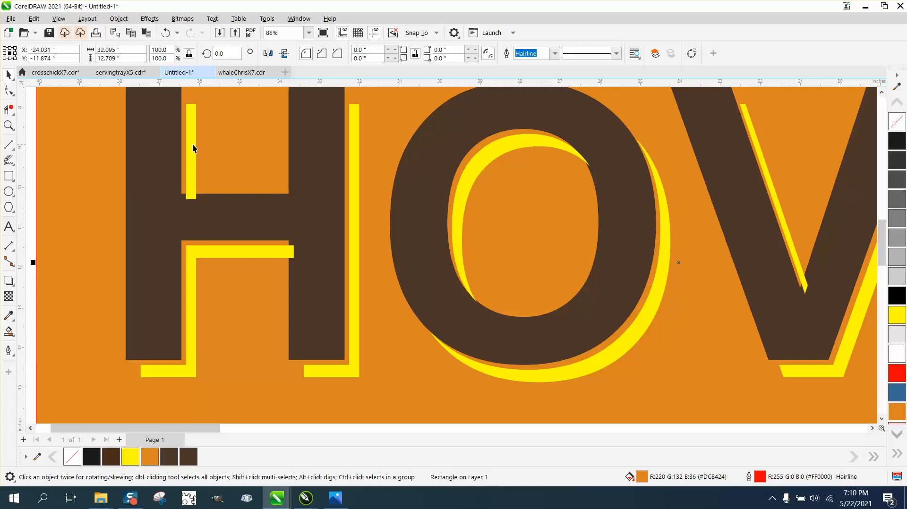
{"action": "left_click", "coordinate": [193, 145]}
{"action": "scroll", "coordinate": [616, 379], "scroll_direction": "down", "scroll_amount": 2}
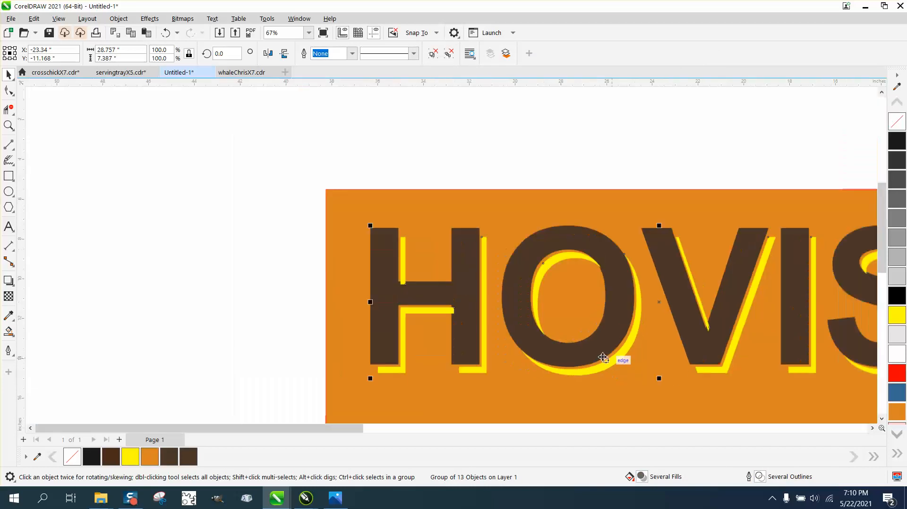
{"action": "key", "text": "Up"}
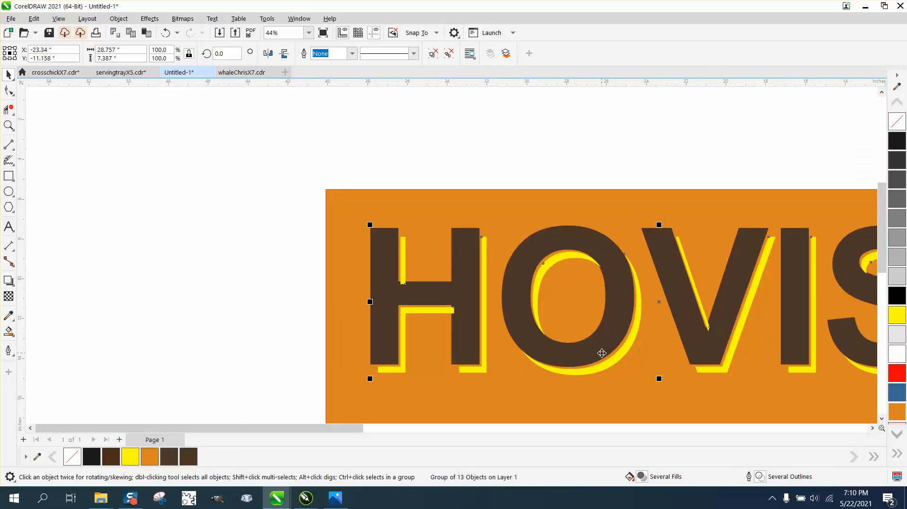
- Set the nudge distance to 8 inches and move the yellow shadow group up that far, clear of the brown letters
{"action": "left_click", "coordinate": [405, 142]}
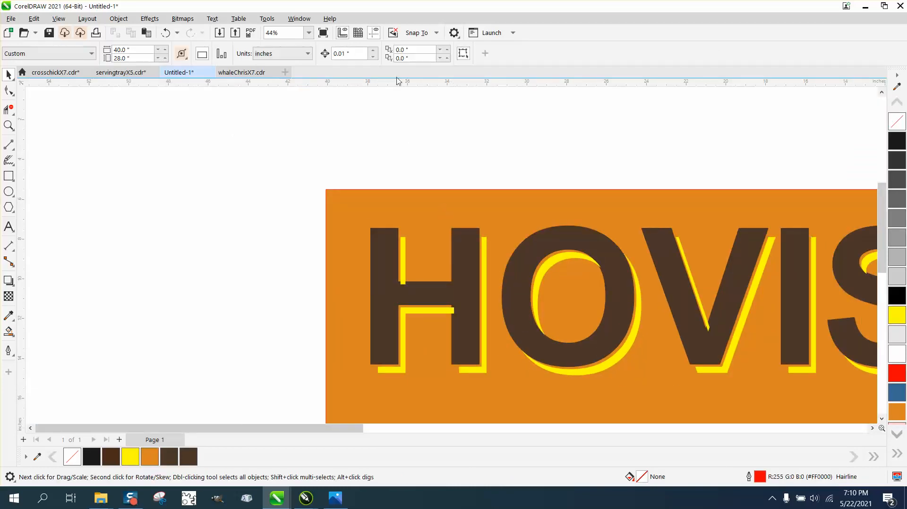
{"action": "left_click_drag", "start_coordinate": [364, 54], "coordinate": [333, 53]}
{"action": "type", "text": "8"}
{"action": "left_click", "coordinate": [603, 370]}
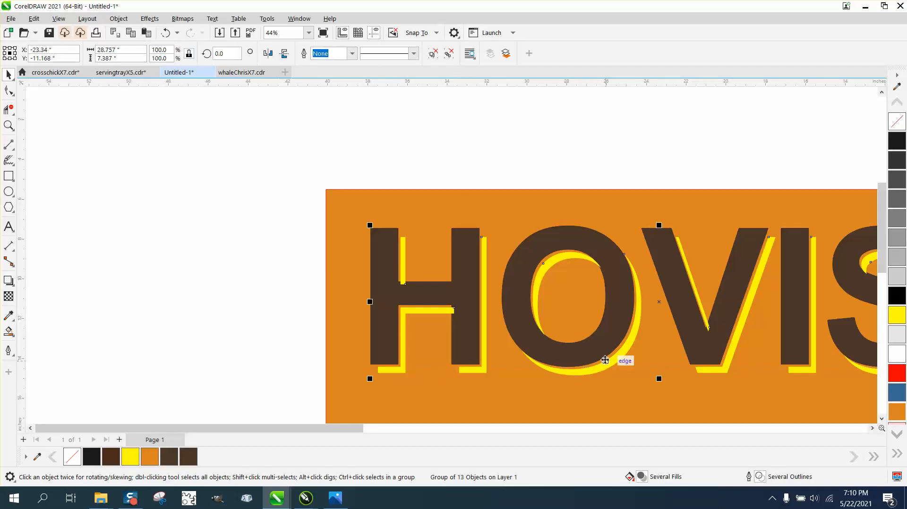
{"action": "key", "text": "Up"}
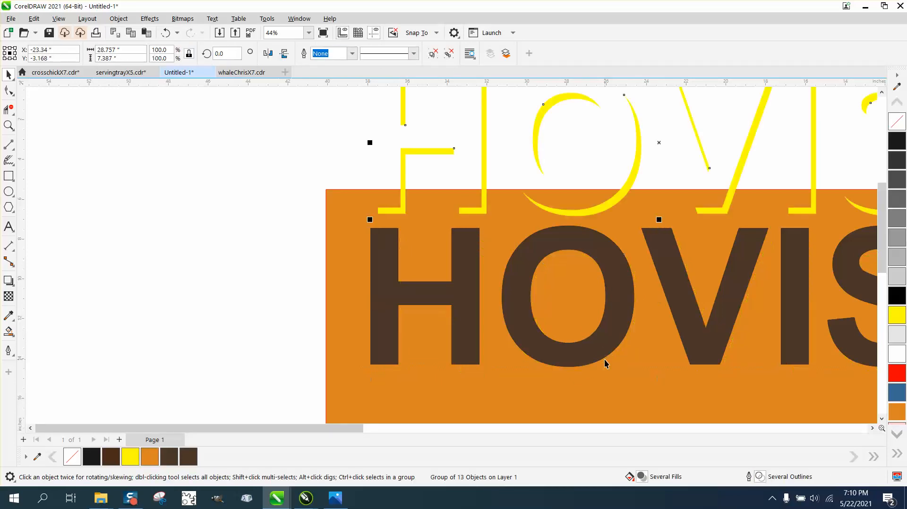
- Send the yellow shadow group to the back of the page and move it 8 inches back down
{"action": "left_click", "coordinate": [114, 21]}
{"action": "mouse_move", "coordinate": [137, 195]}
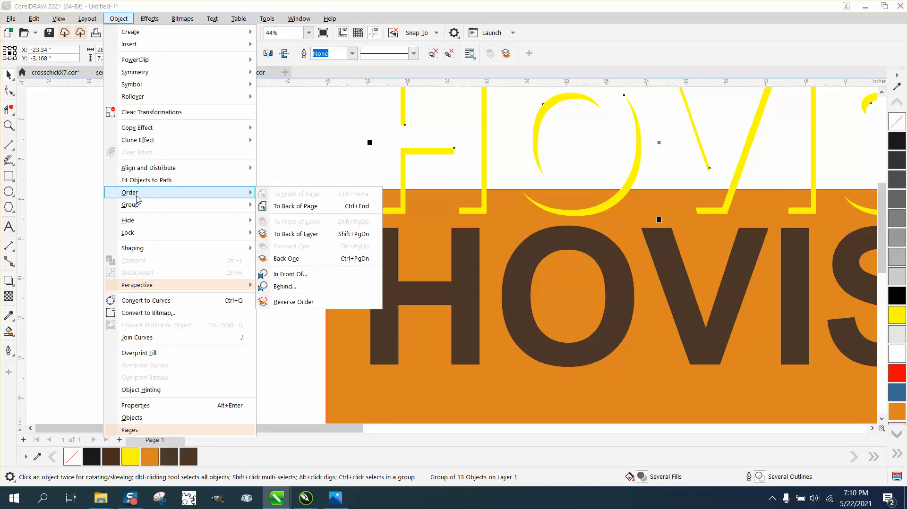
{"action": "left_click", "coordinate": [299, 207]}
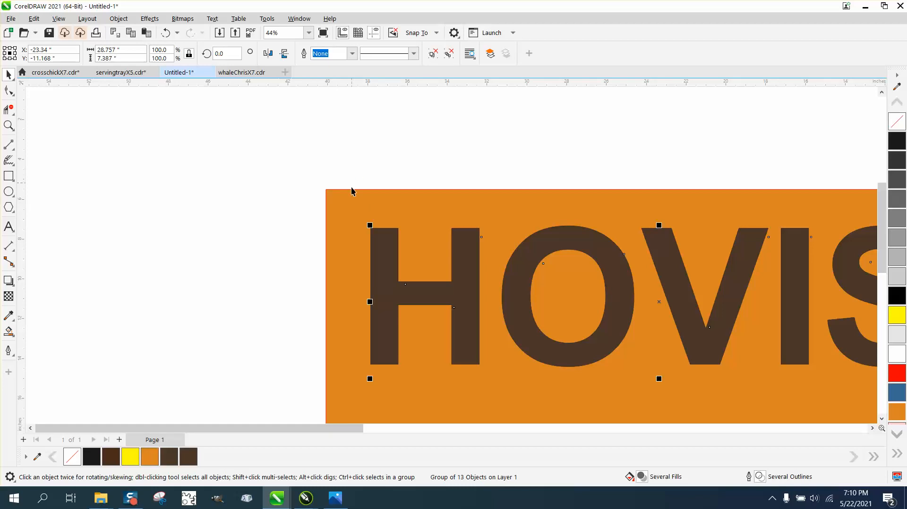
- Send the orange rectangle to the back of the page, behind the yellow shadow group
{"action": "left_click", "coordinate": [340, 197]}
{"action": "left_click", "coordinate": [119, 18]}
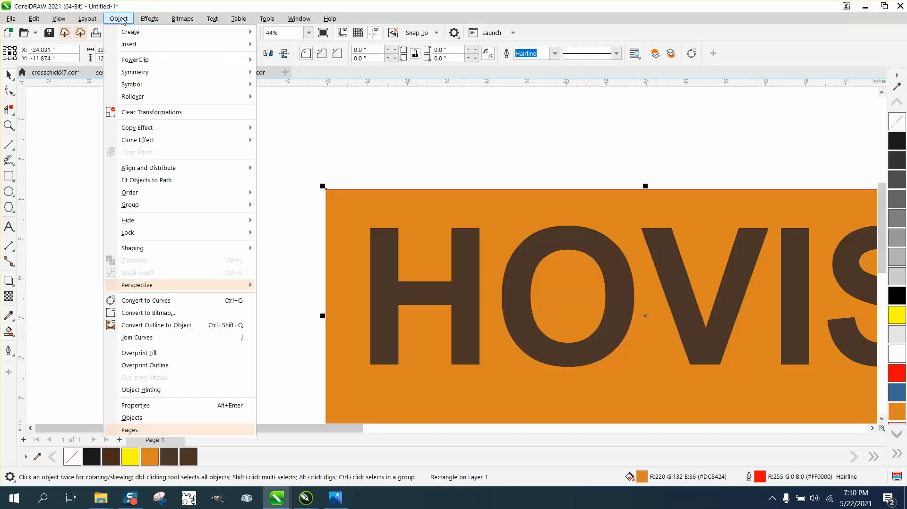
{"action": "mouse_move", "coordinate": [130, 192]}
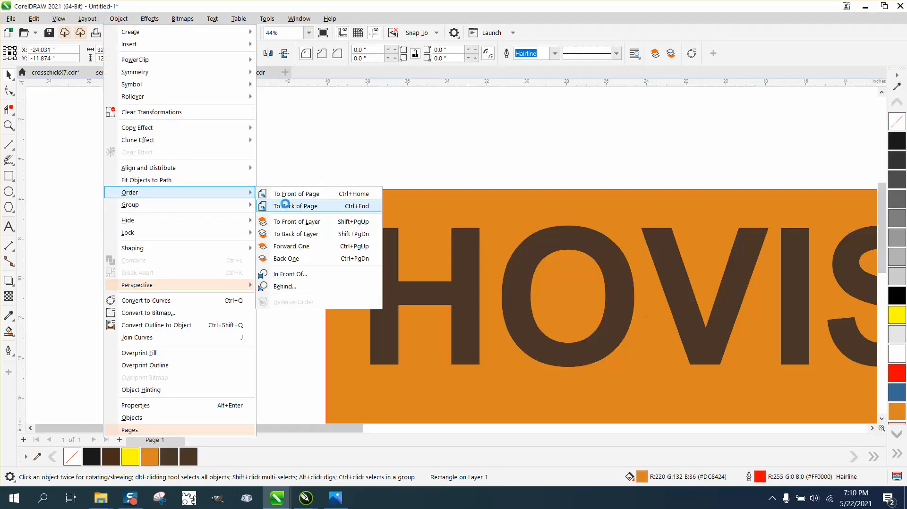
{"action": "left_click", "coordinate": [285, 206]}
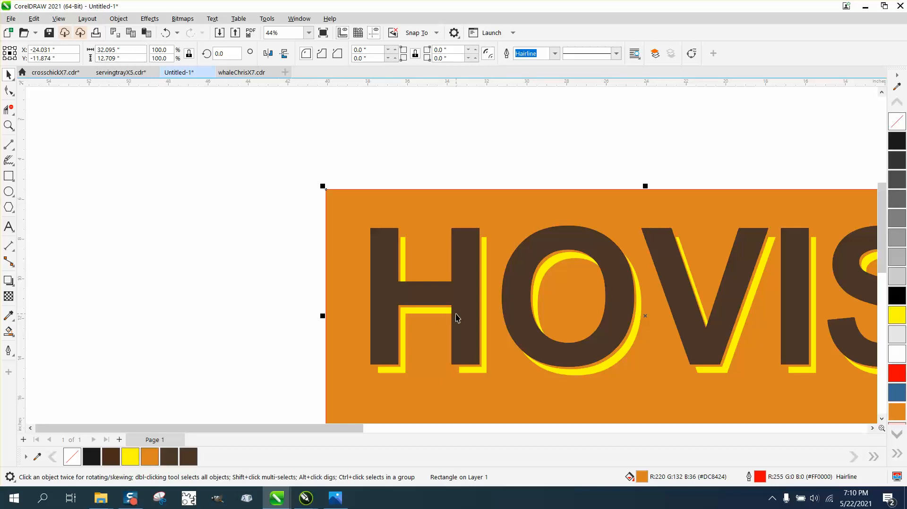
- Examine up close how the yellow shadow and its orange gap meet the brown HOVIS letters
{"action": "scroll", "coordinate": [253, 253], "scroll_direction": "down", "scroll_amount": 1}
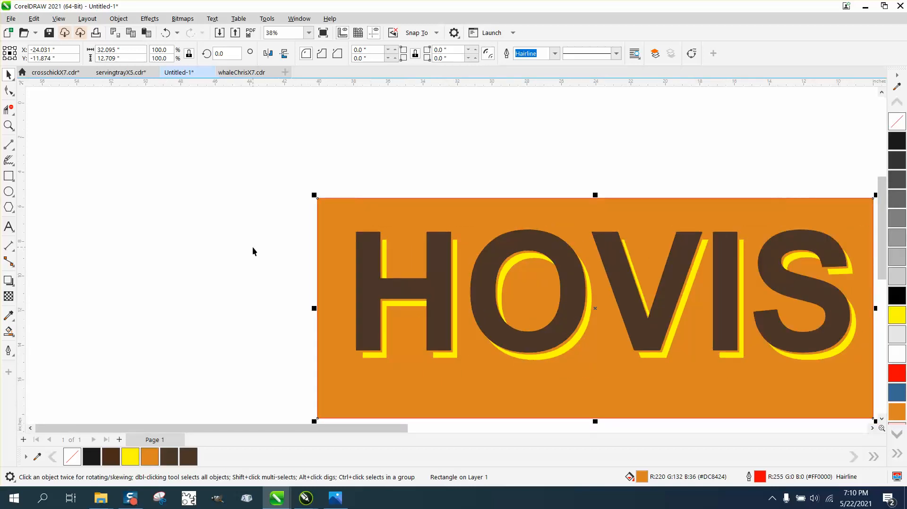
{"action": "left_click", "coordinate": [9, 125]}
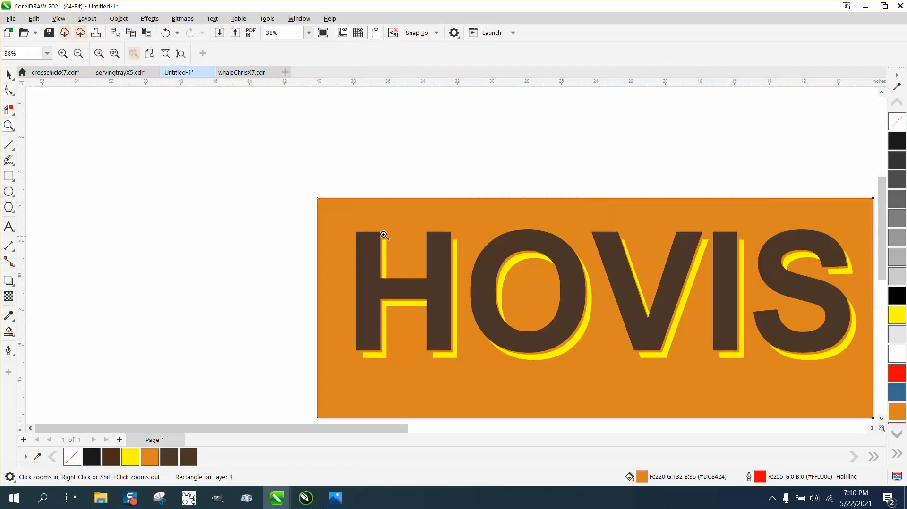
{"action": "left_click_drag", "start_coordinate": [363, 231], "coordinate": [455, 292]}
{"action": "scroll", "coordinate": [356, 265], "scroll_direction": "down", "scroll_amount": 3}
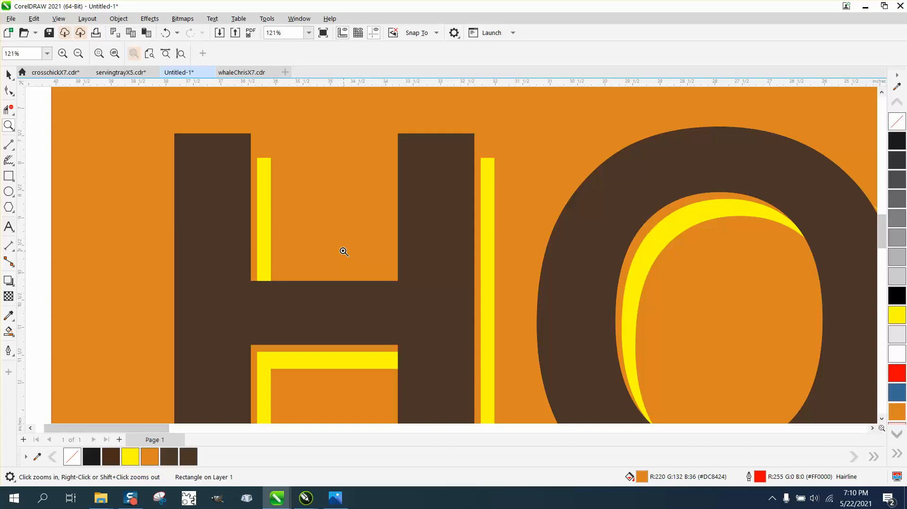
{"action": "scroll", "coordinate": [328, 237], "scroll_direction": "down", "scroll_amount": 3}
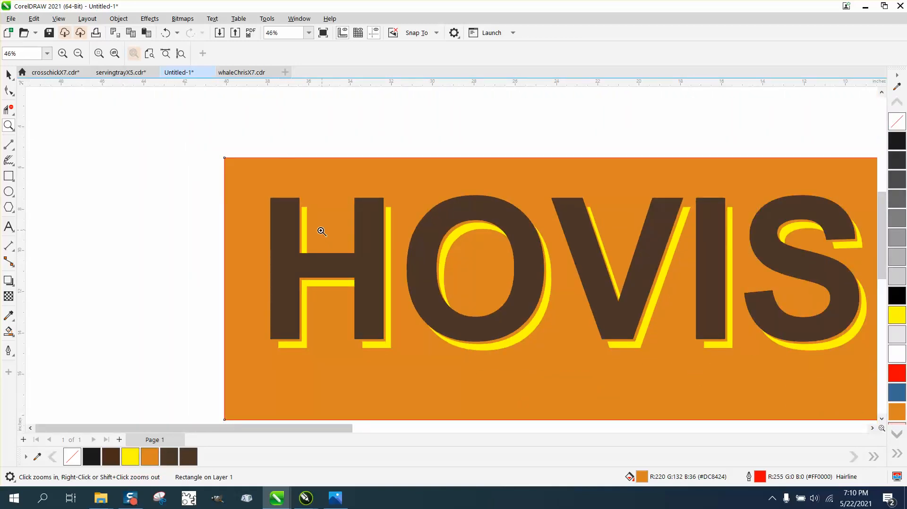
{"action": "left_click_drag", "start_coordinate": [255, 199], "coordinate": [751, 387]}
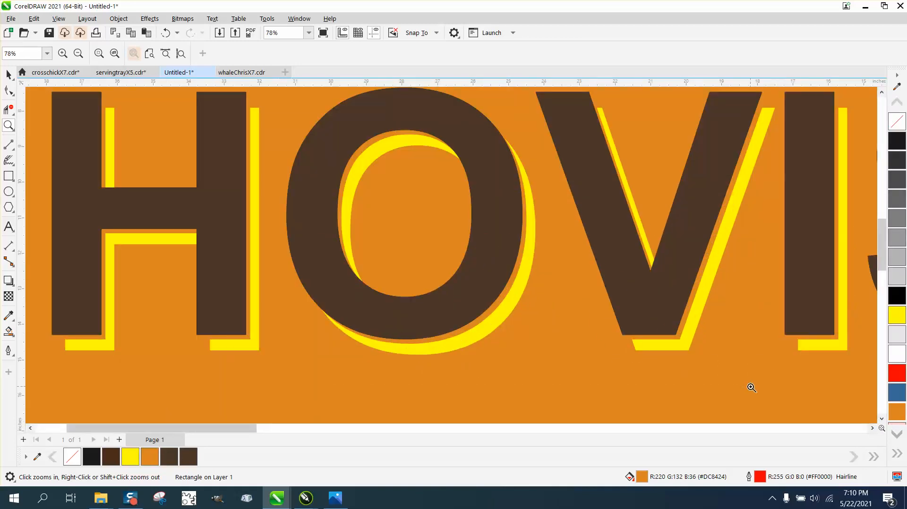